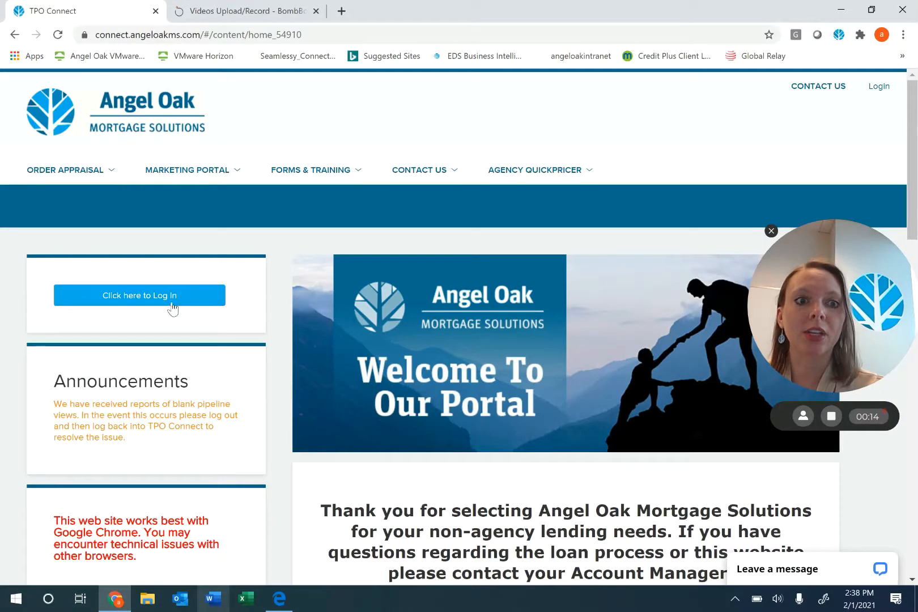
- Log in to the Angel Oak portal with the account's user name and password
{"action": "left_click", "coordinate": [173, 297]}
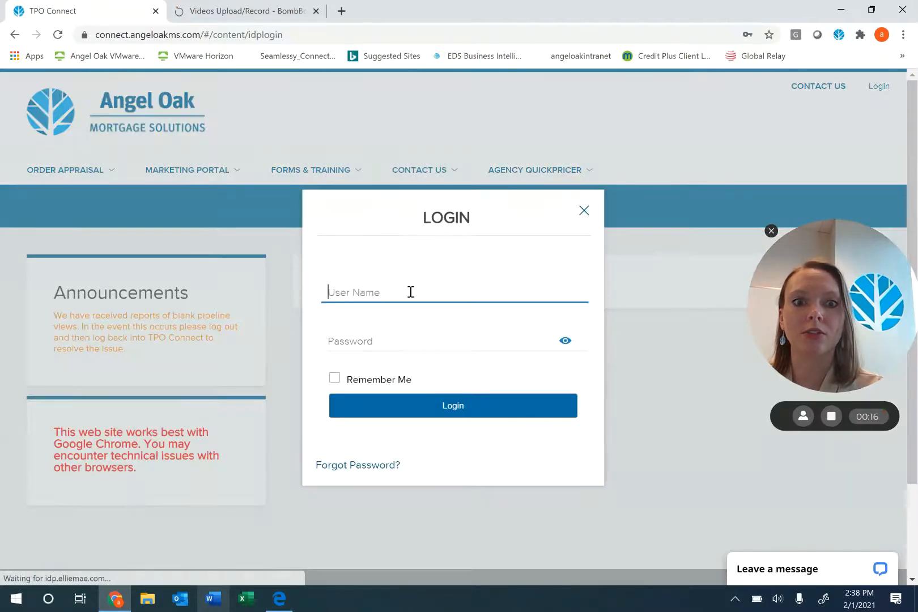
{"action": "left_click", "coordinate": [402, 293]}
{"action": "left_click", "coordinate": [449, 378]}
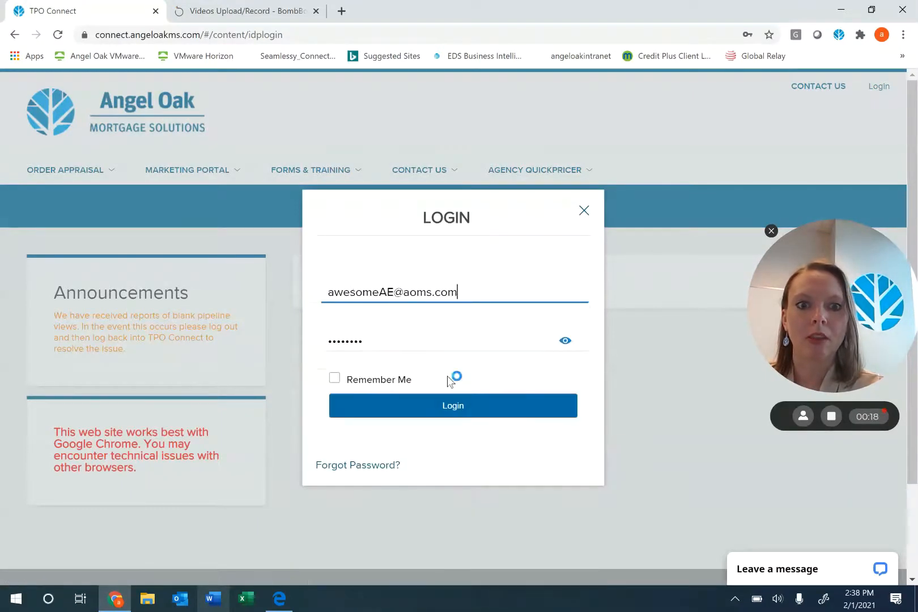
{"action": "left_click", "coordinate": [492, 415]}
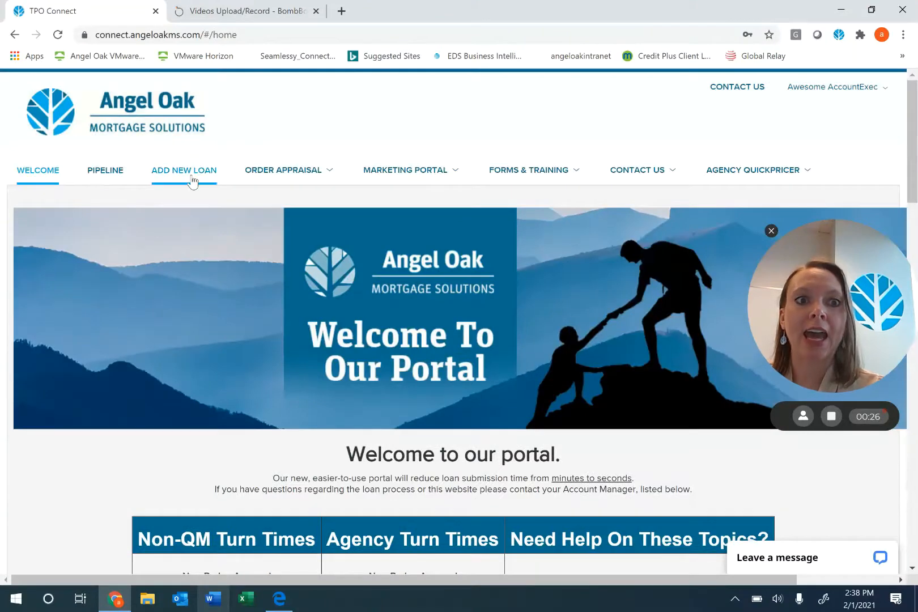
- Start a new Wholesale loan and assign its loan officer and loan processor contacts from the I Love AOMS organization
{"action": "left_click", "coordinate": [191, 175]}
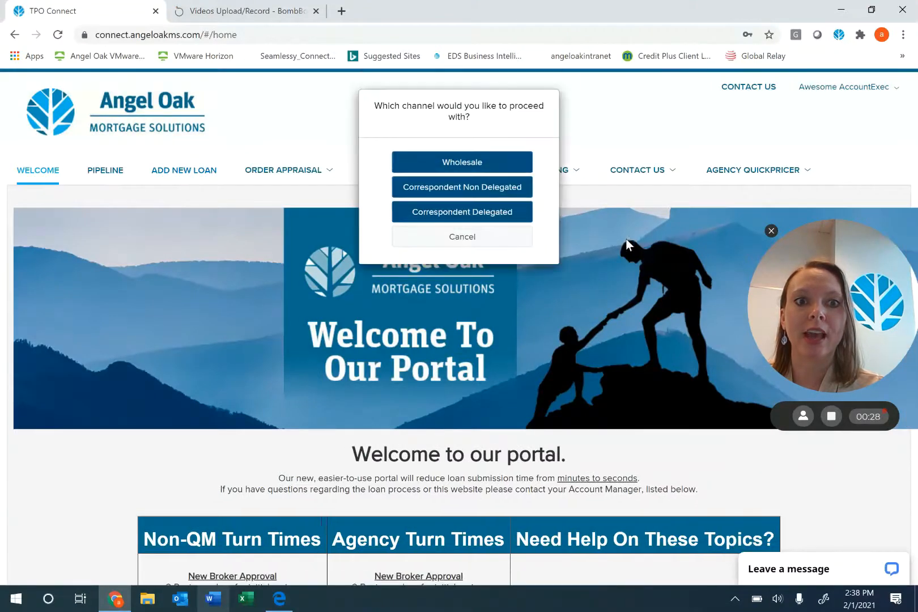
{"action": "left_click", "coordinate": [519, 168]}
{"action": "left_click", "coordinate": [452, 253]}
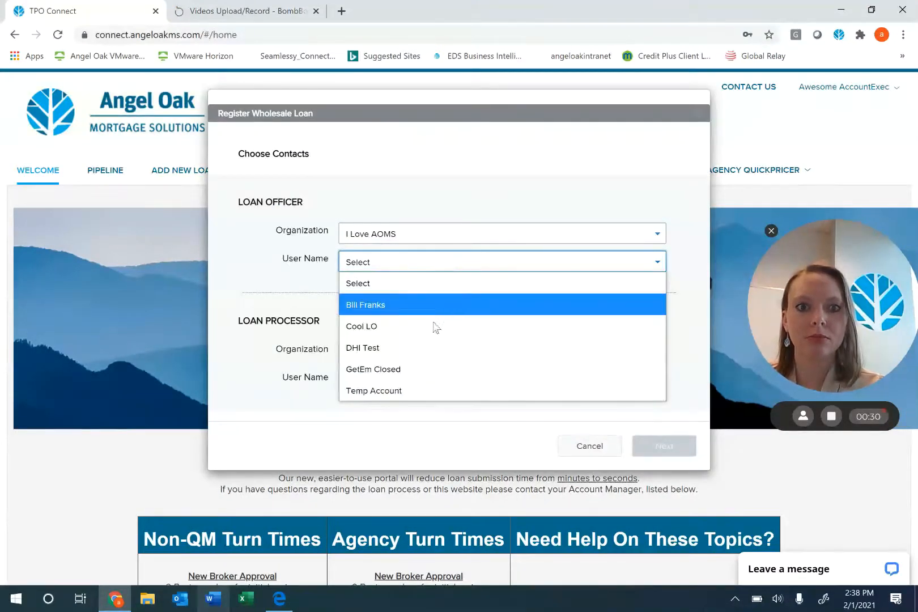
{"action": "left_click", "coordinate": [435, 324]}
{"action": "left_click", "coordinate": [431, 384]}
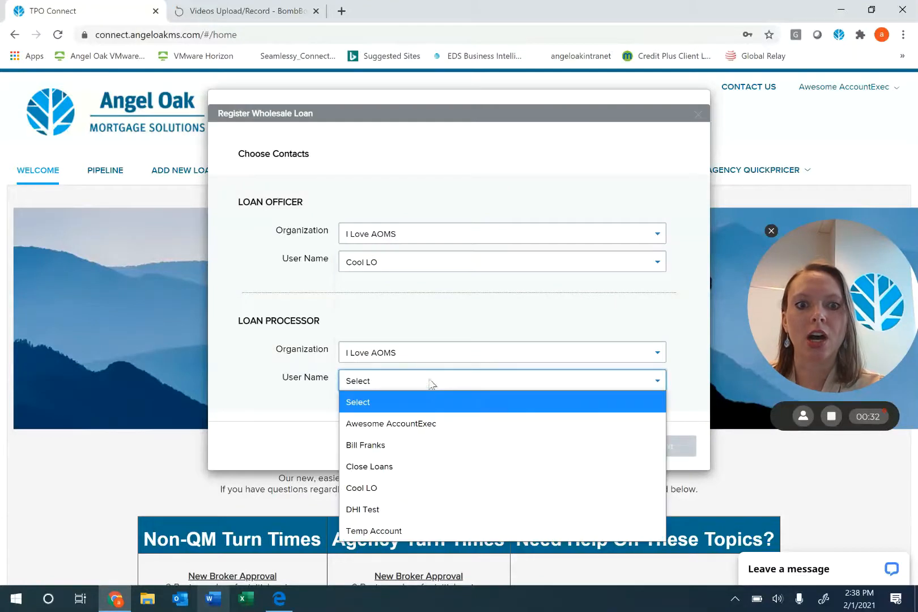
{"action": "left_click", "coordinate": [424, 467]}
{"action": "left_click", "coordinate": [678, 449]}
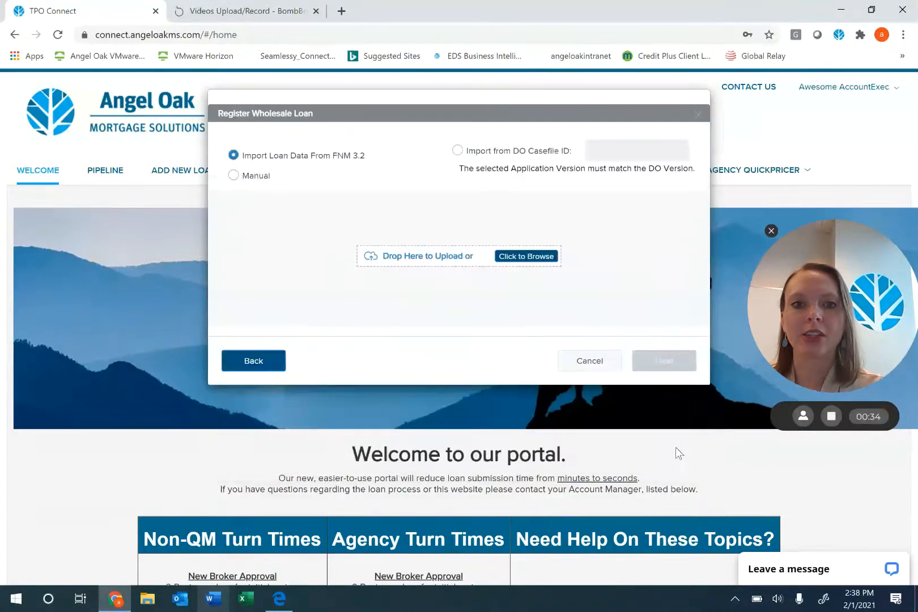
- Import the loan data from the FNM 3.2 file Gimmie A Loan.fnm in the Borrower Files folder under Documents
{"action": "left_click", "coordinate": [531, 258]}
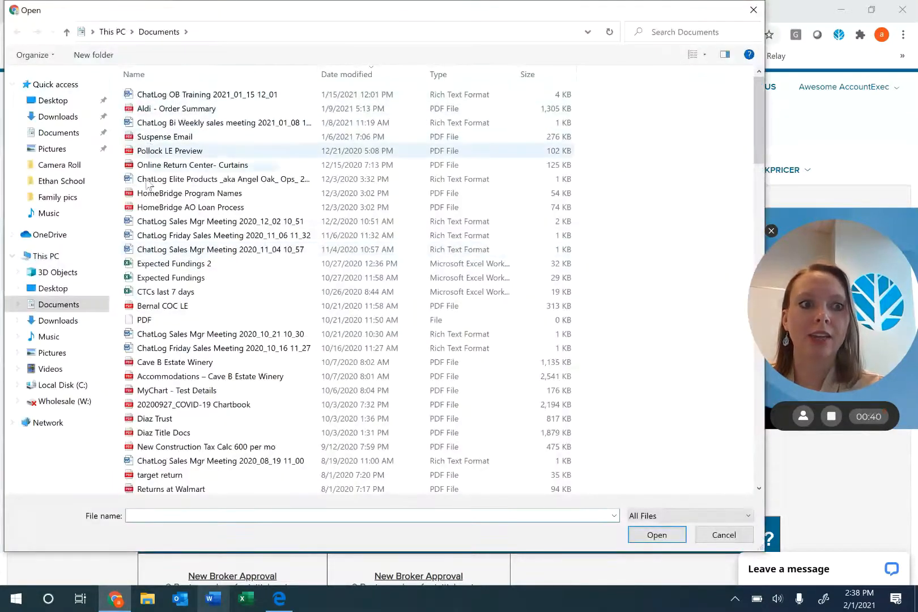
{"action": "scroll", "coordinate": [170, 267], "scroll_direction": "down", "scroll_amount": 15}
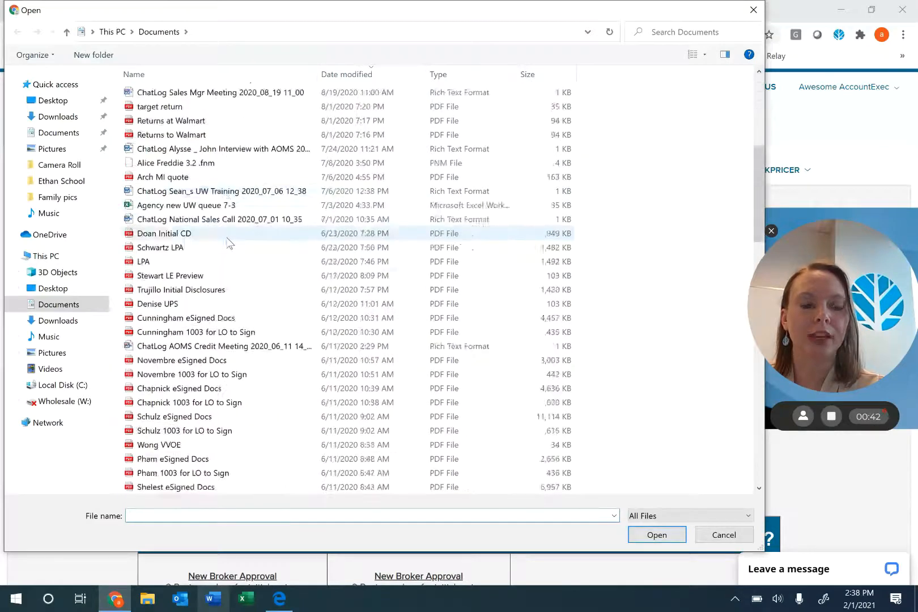
{"action": "scroll", "coordinate": [205, 254], "scroll_direction": "down", "scroll_amount": 10}
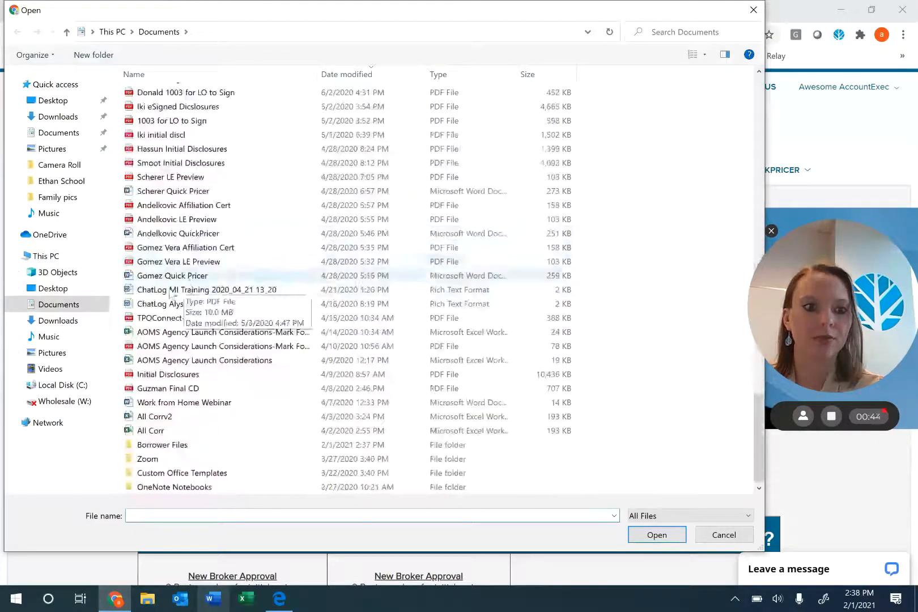
{"action": "double_click", "coordinate": [217, 444]}
{"action": "left_click", "coordinate": [224, 94]}
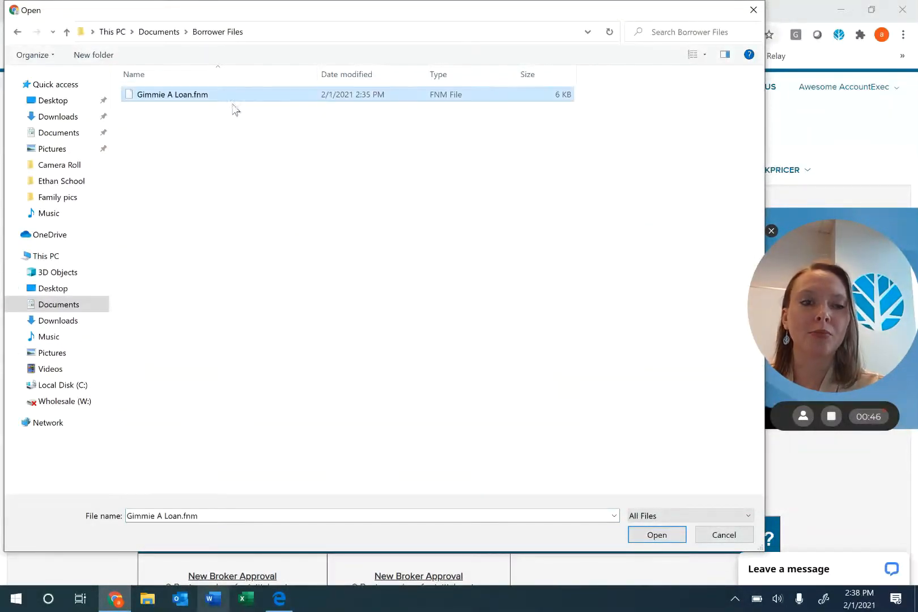
{"action": "left_click", "coordinate": [656, 535]}
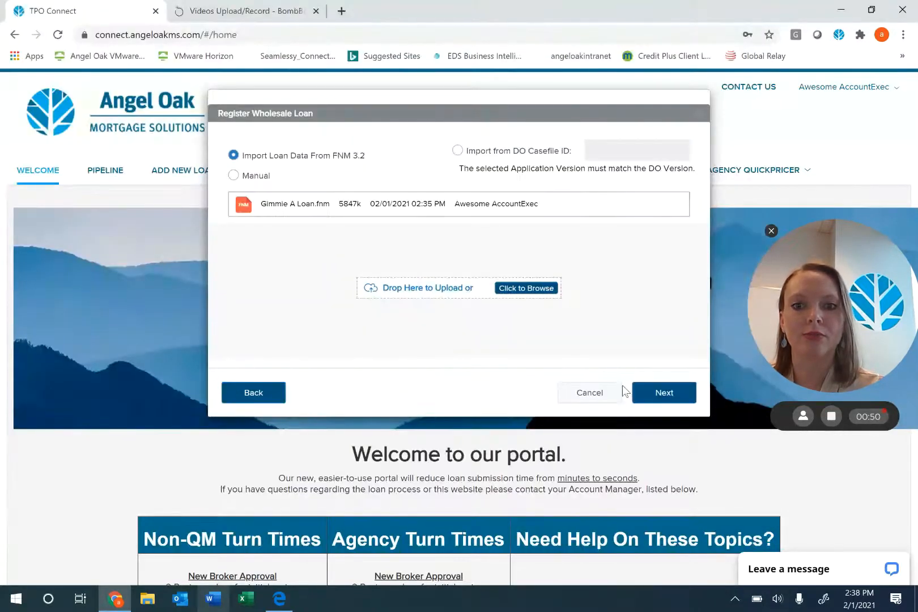
{"action": "left_click", "coordinate": [662, 392]}
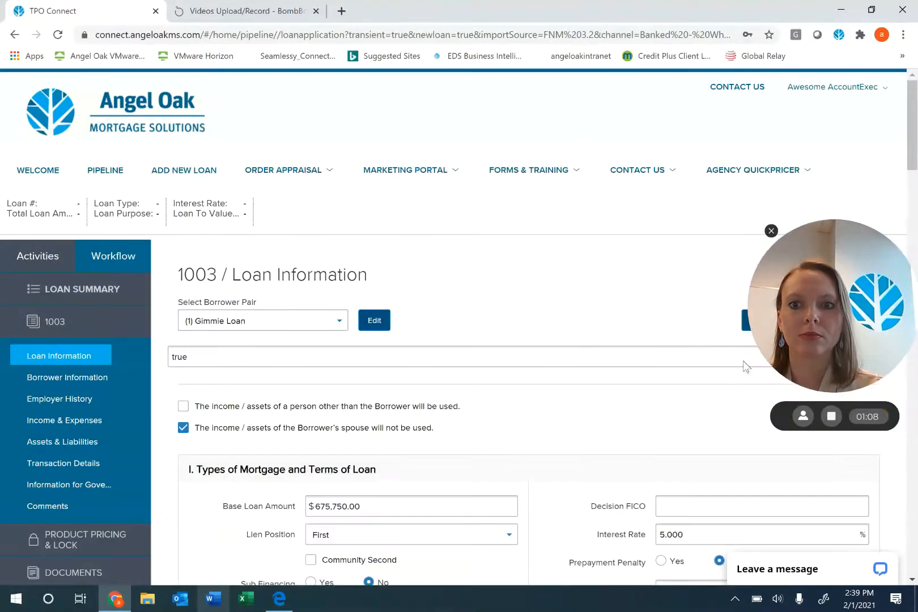
- Register the imported loan, supplying 02/01/2021 as the required application date
{"action": "scroll", "coordinate": [728, 363], "scroll_direction": "down", "scroll_amount": 3}
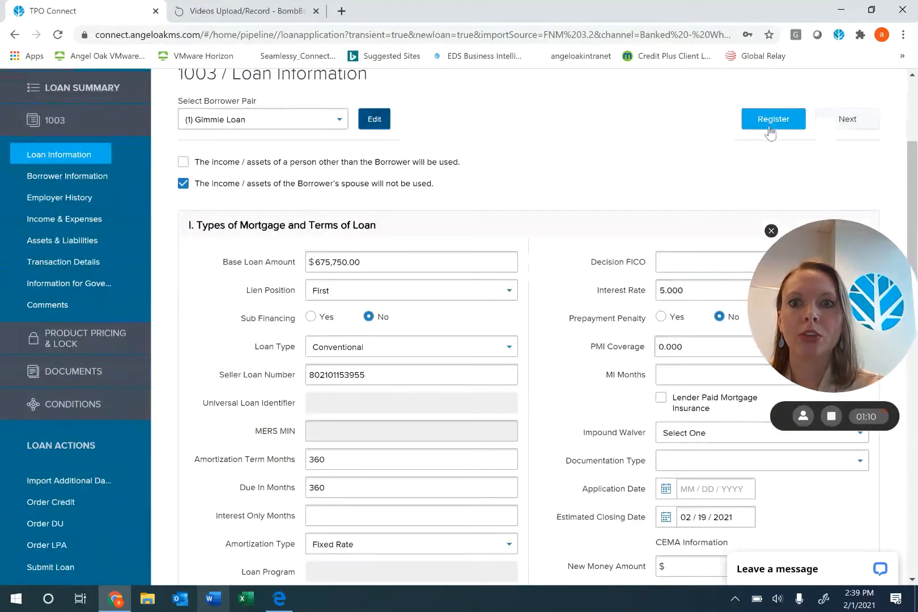
{"action": "left_click", "coordinate": [769, 126]}
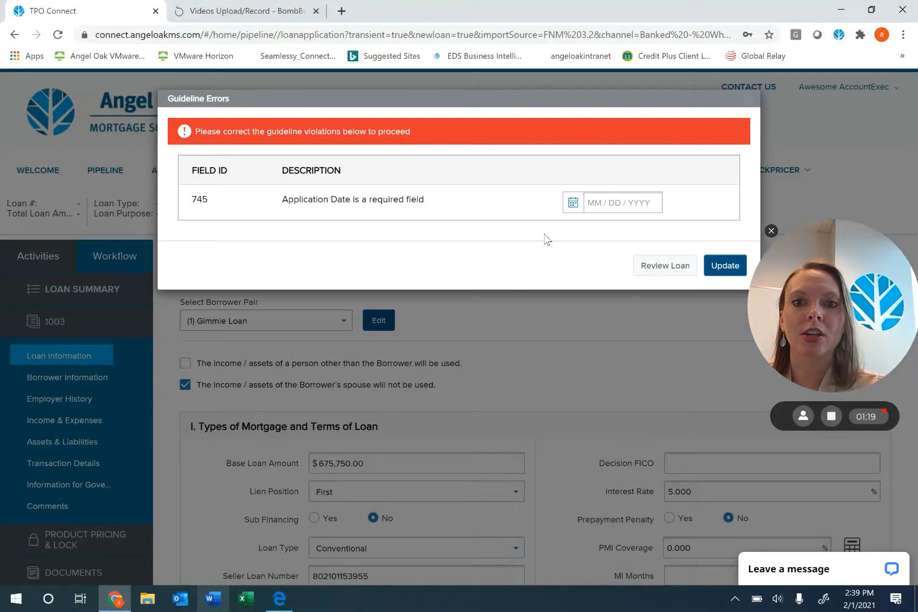
{"action": "left_click", "coordinate": [573, 203]}
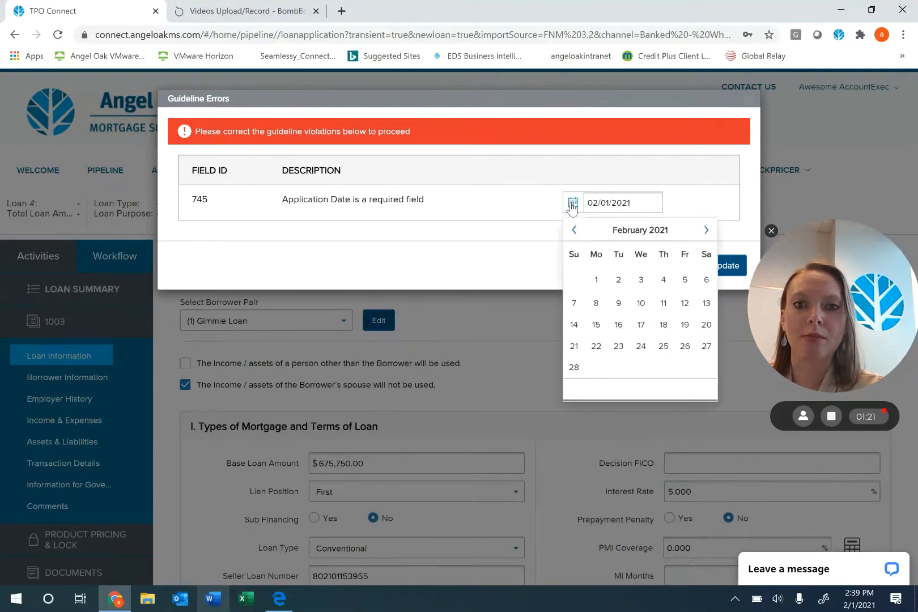
{"action": "left_click", "coordinate": [596, 282]}
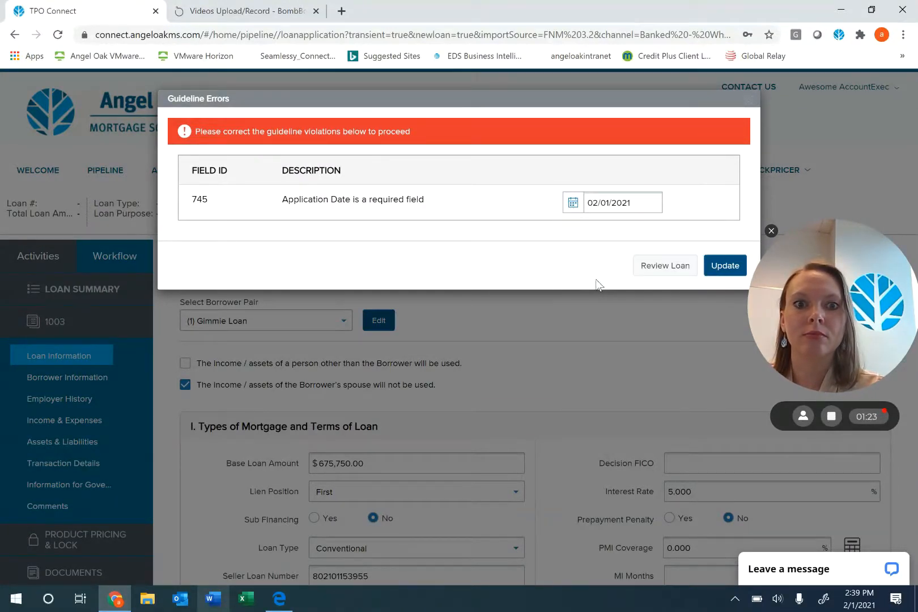
{"action": "left_click", "coordinate": [724, 266]}
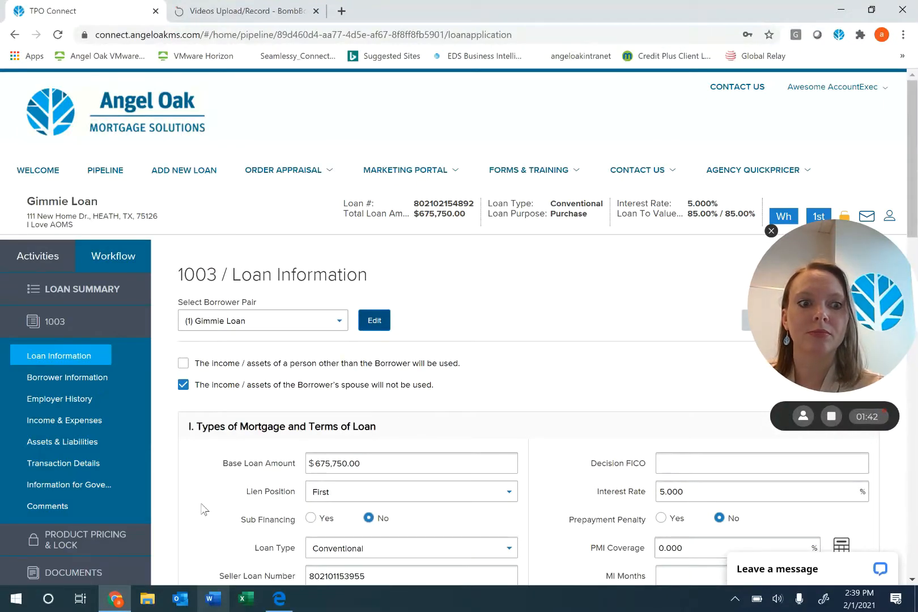
- Open the product and pricing search form for the registered loan
{"action": "scroll", "coordinate": [204, 509], "scroll_direction": "down", "scroll_amount": 5}
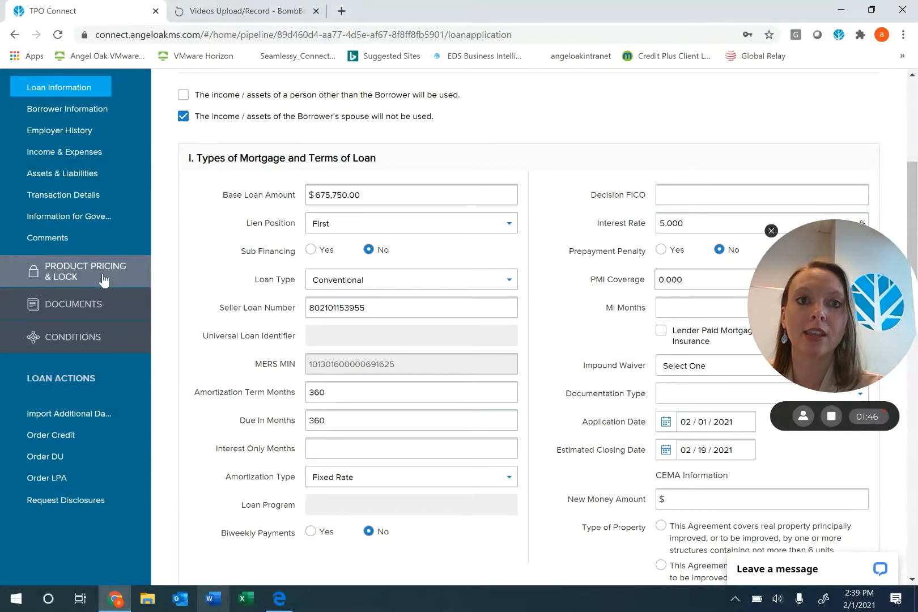
{"action": "left_click", "coordinate": [103, 280]}
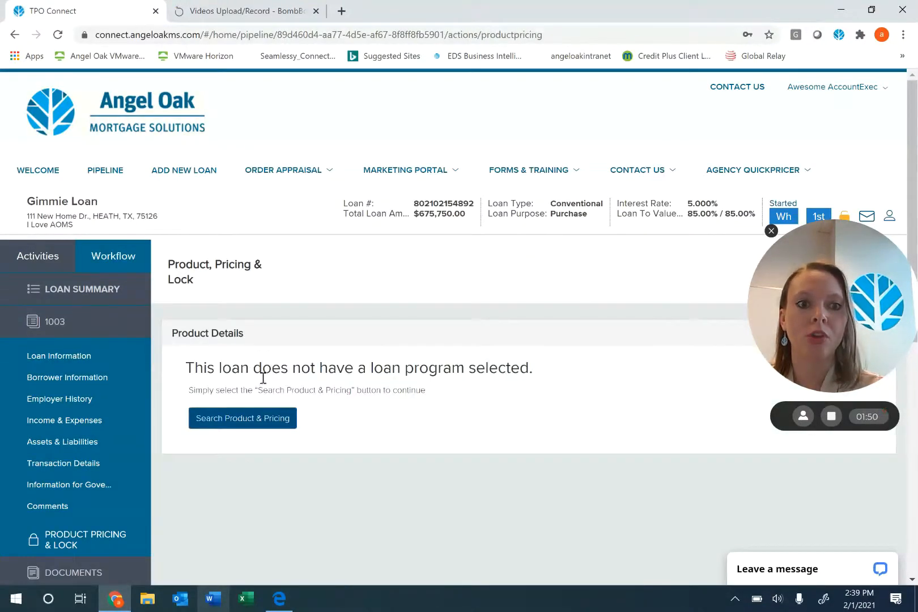
{"action": "left_click", "coordinate": [252, 422]}
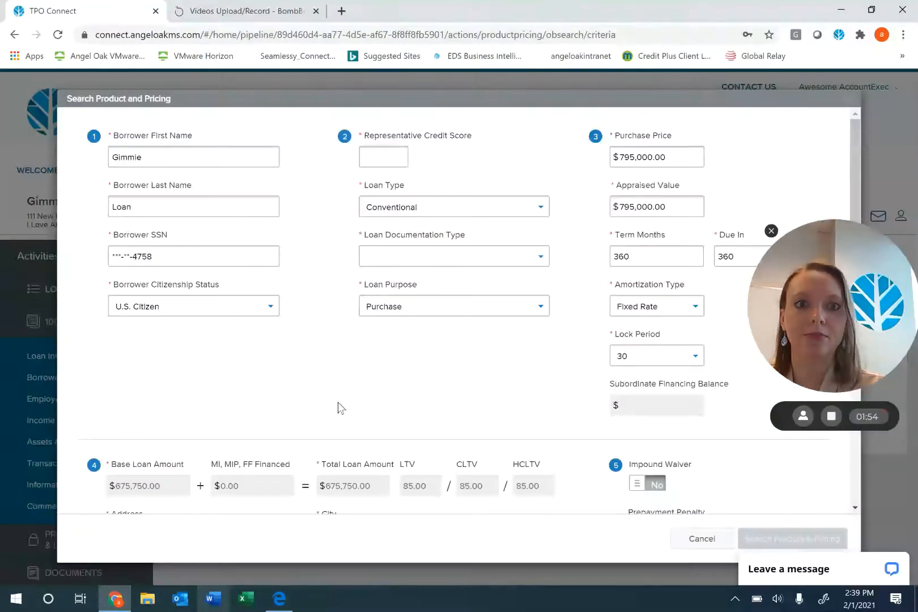
- Look up the borrower FICO in the QuickQual - TEST PDF in Edge and set the representative credit score to 760
{"action": "left_click", "coordinate": [374, 153]}
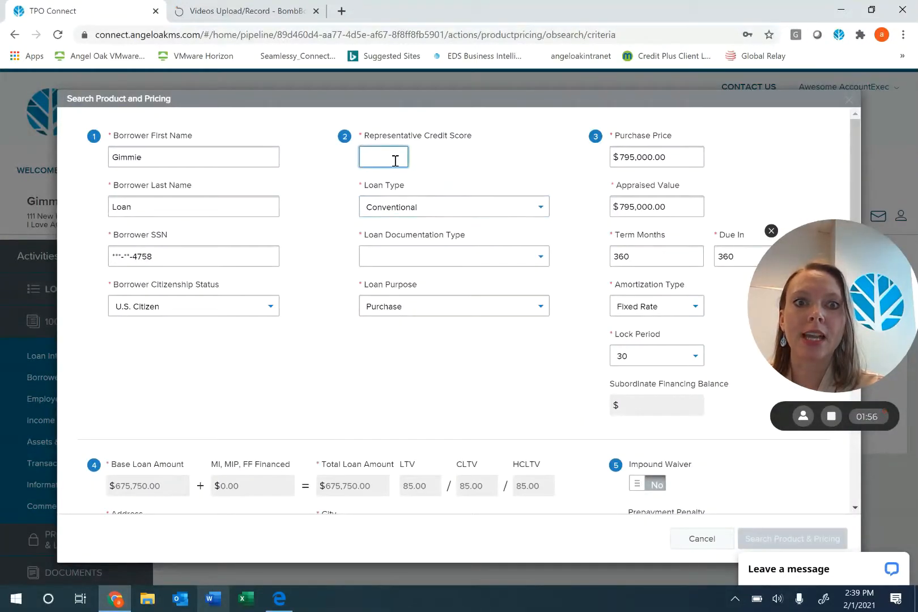
{"action": "left_click", "coordinate": [279, 599]}
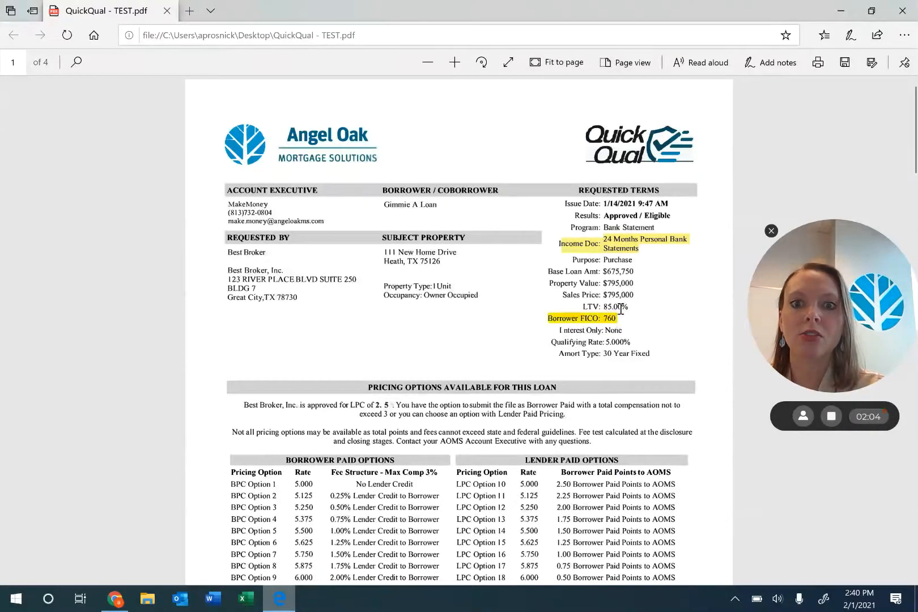
{"action": "left_click", "coordinate": [843, 6]}
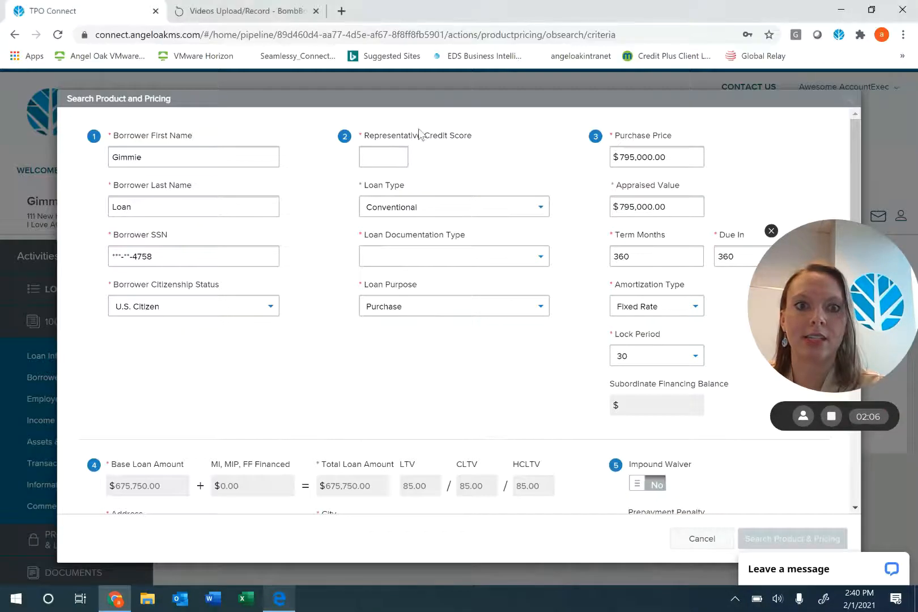
{"action": "left_click", "coordinate": [385, 158]}
{"action": "type", "text": "760"}
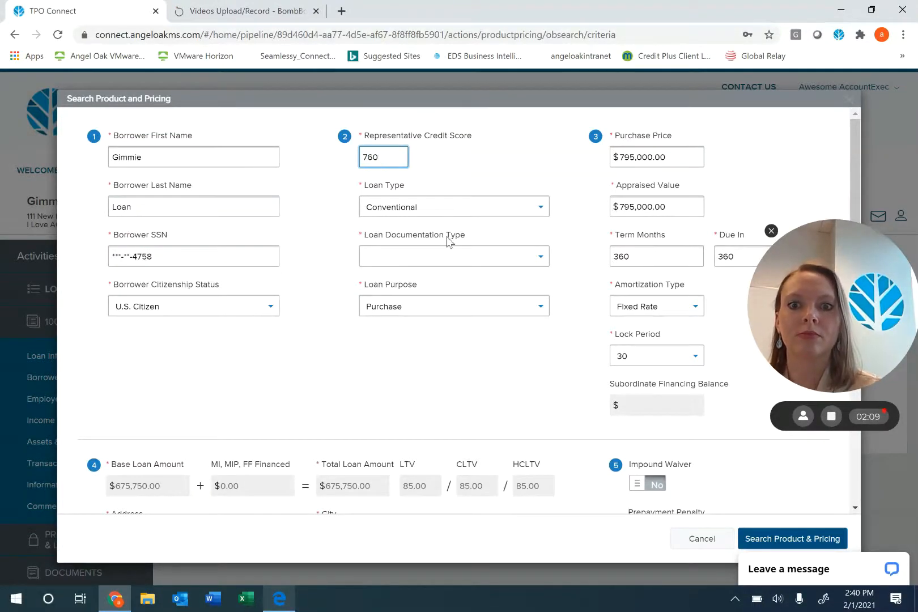
{"action": "left_click", "coordinate": [517, 359]}
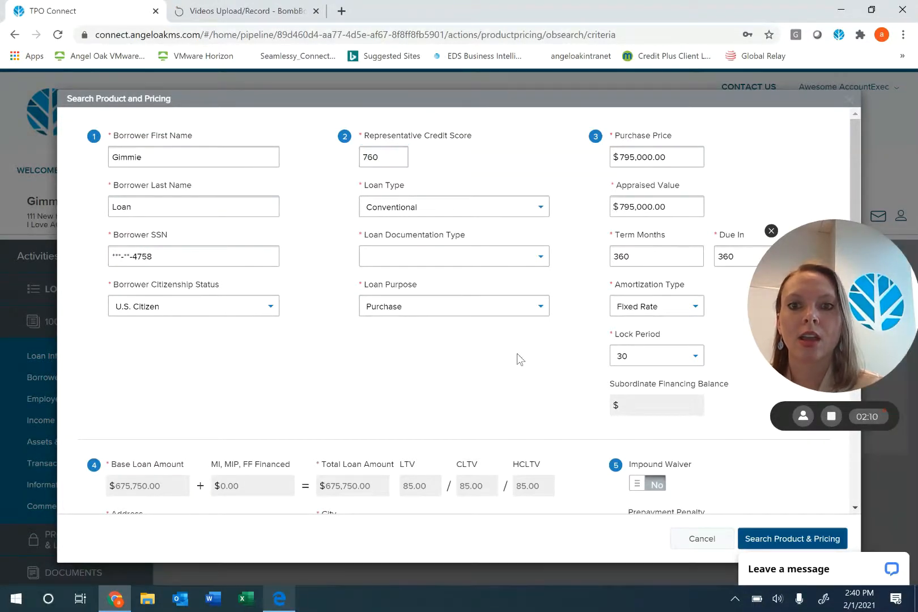
- Choose Lender as the party paying the LO compensation in the pricing search criteria
{"action": "scroll", "coordinate": [515, 353], "scroll_direction": "down", "scroll_amount": 5}
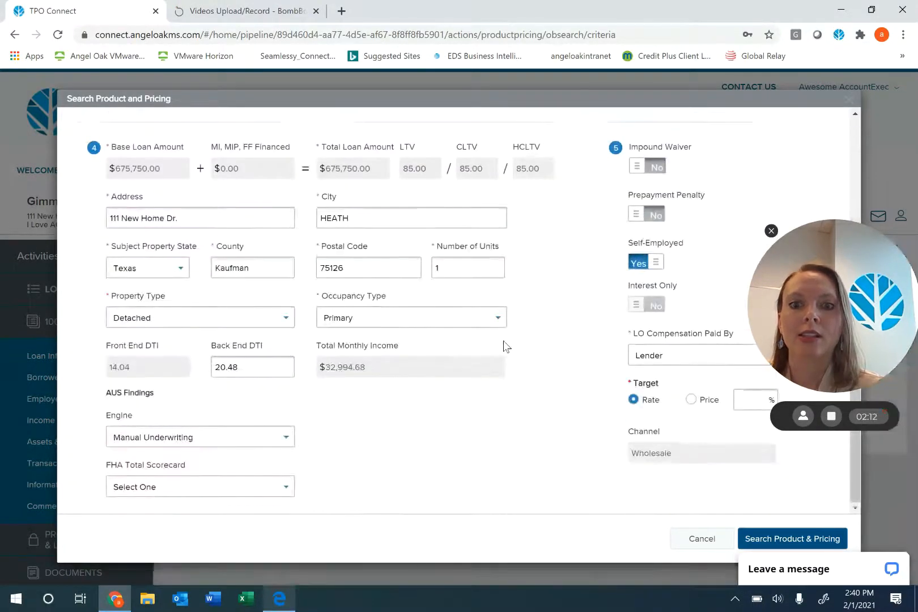
{"action": "left_click", "coordinate": [664, 362]}
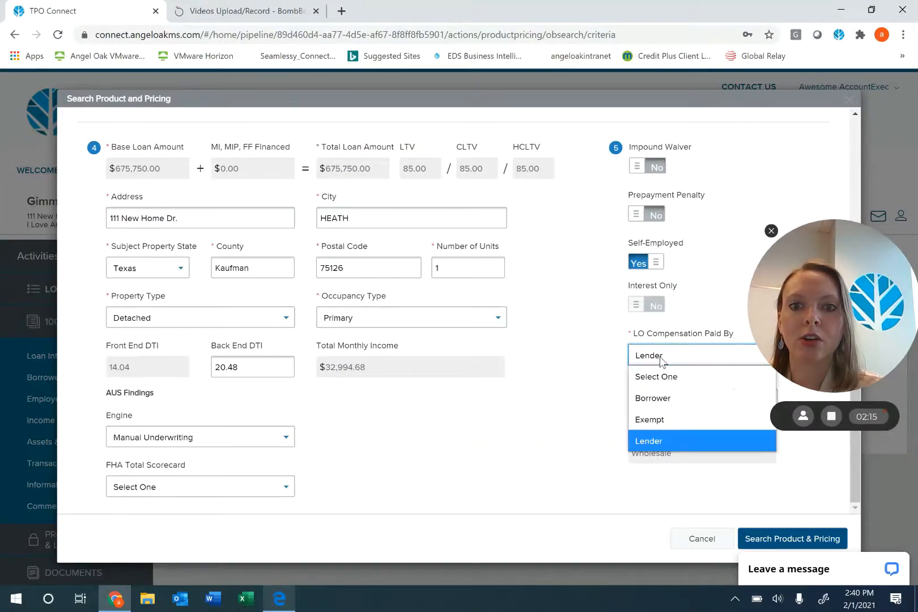
{"action": "left_click", "coordinate": [670, 443]}
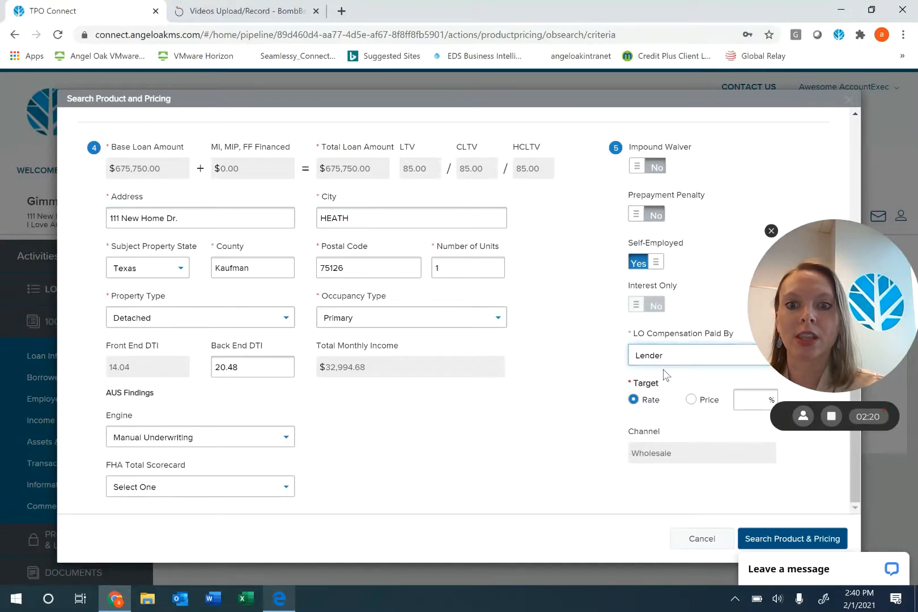
- Check the lender paid rate options in the QuickQual PDF in Edge and set the target rate to 5.5%
{"action": "left_click", "coordinate": [280, 599]}
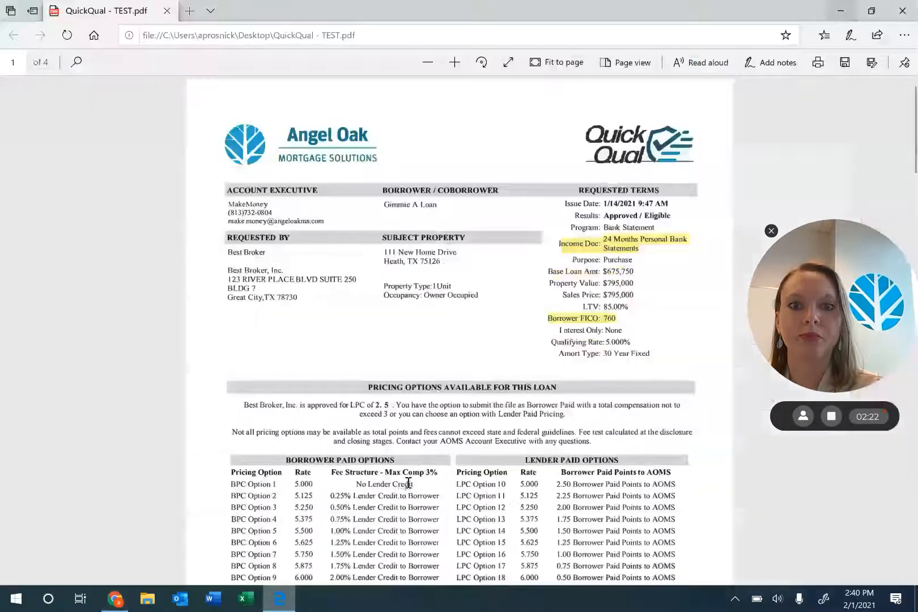
{"action": "scroll", "coordinate": [533, 330], "scroll_direction": "down", "scroll_amount": 2}
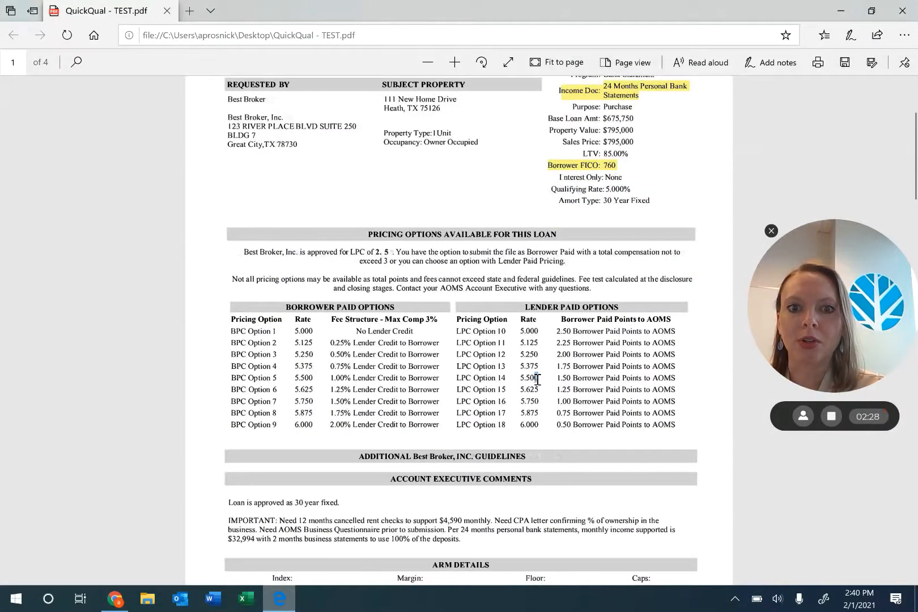
{"action": "left_click_drag", "start_coordinate": [537, 379], "coordinate": [520, 378]}
{"action": "left_click", "coordinate": [617, 400]}
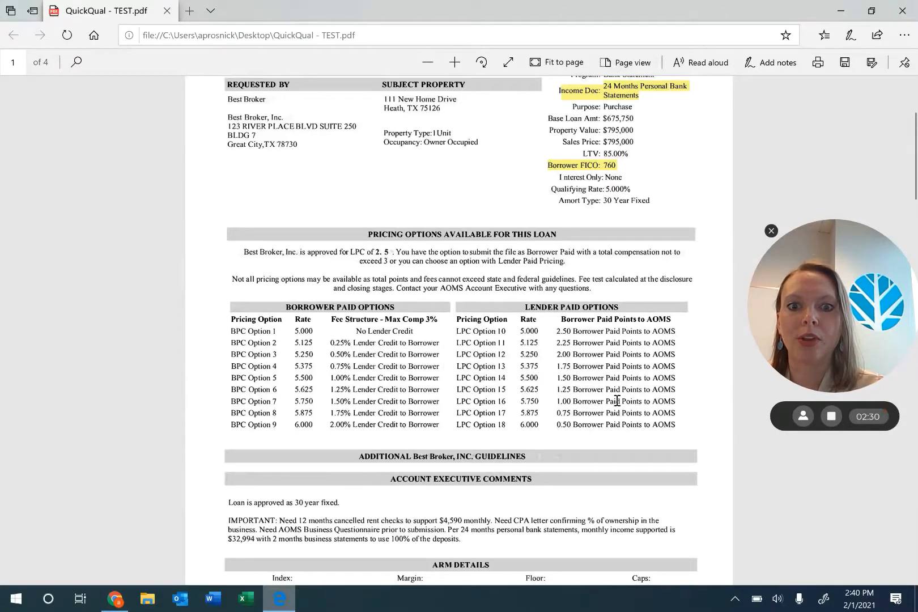
{"action": "left_click", "coordinate": [842, 11]}
{"action": "left_click", "coordinate": [746, 401]}
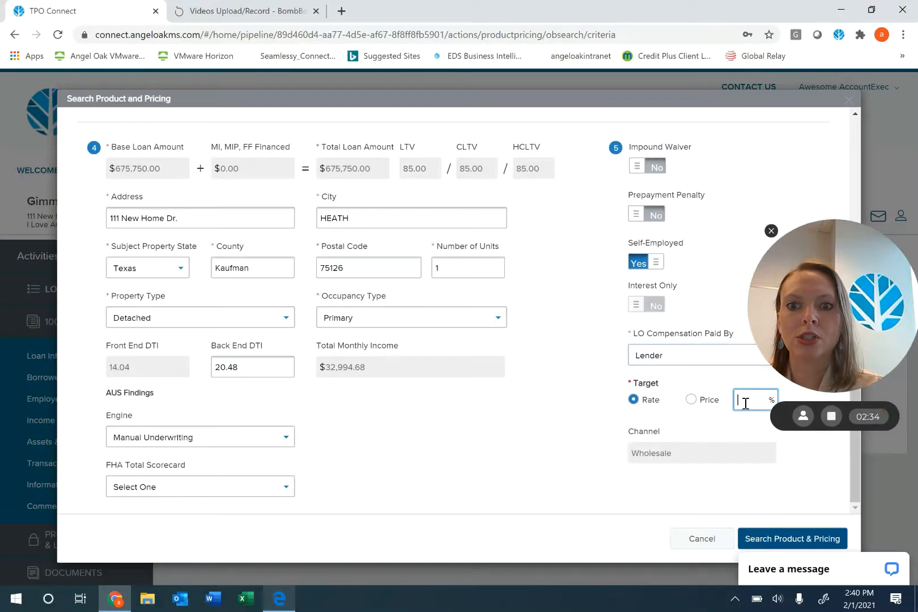
{"action": "type", "text": "5."}
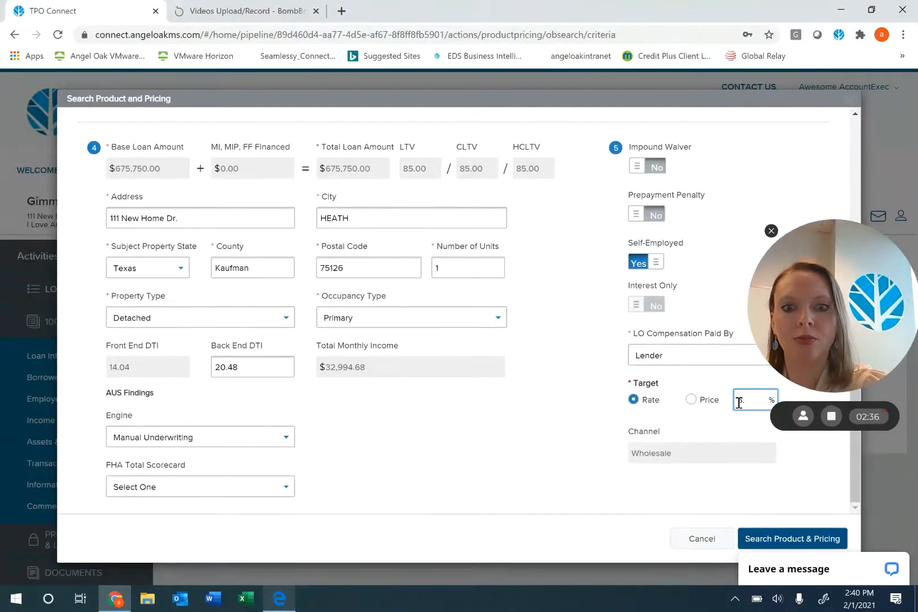
{"action": "type", "text": "5"}
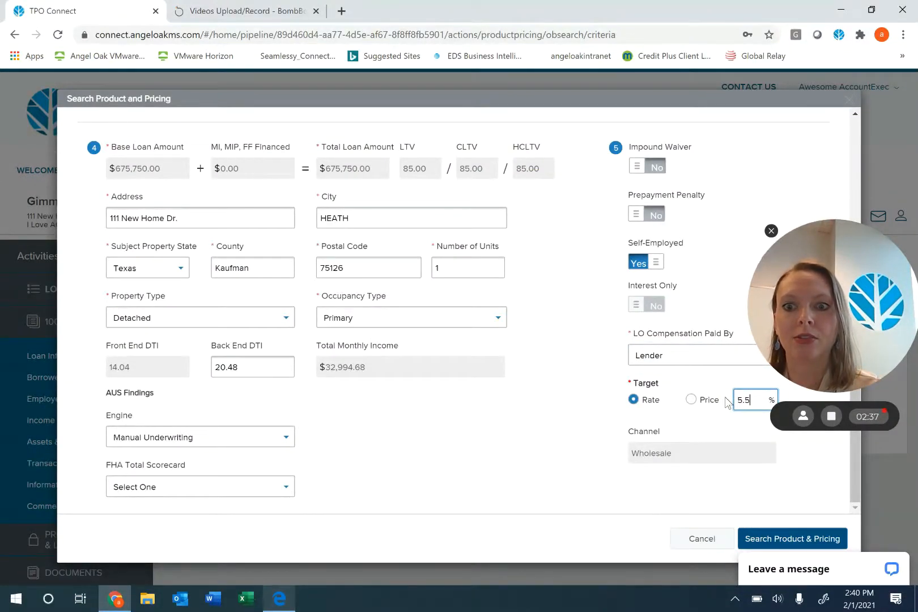
- Submit the product and pricing criteria and review the detailed loan, borrower and property search form
{"action": "left_click", "coordinate": [786, 545]}
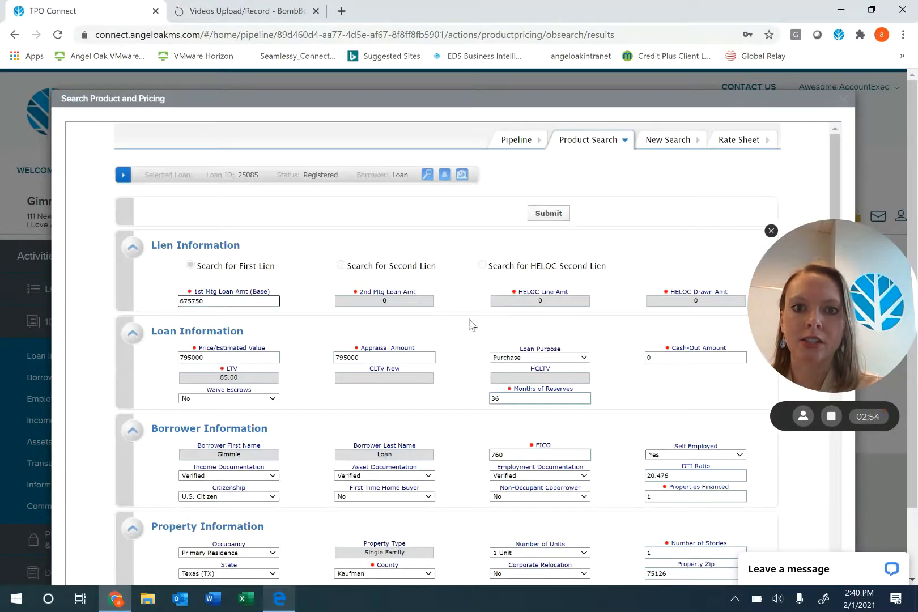
{"action": "scroll", "coordinate": [457, 321], "scroll_direction": "down", "scroll_amount": 6}
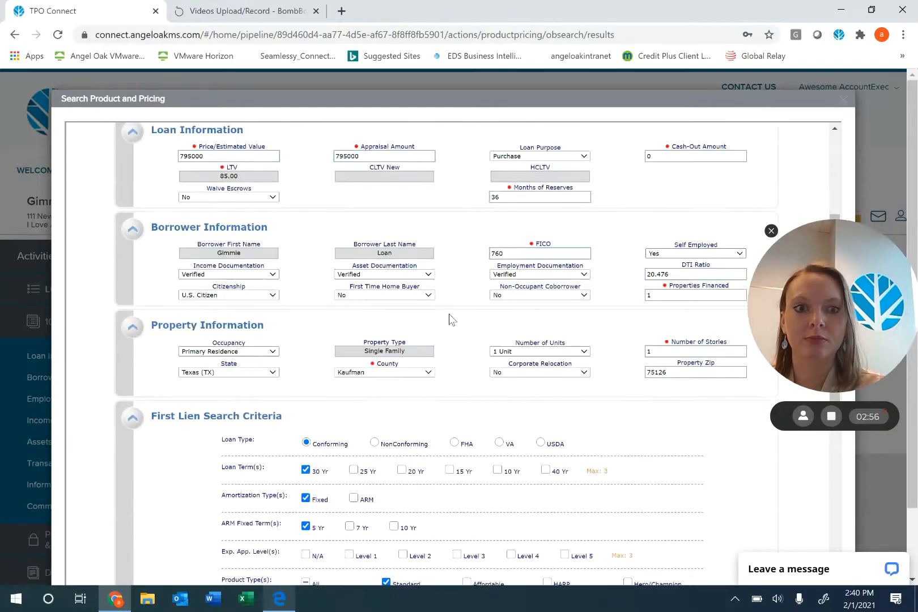
{"action": "scroll", "coordinate": [440, 312], "scroll_direction": "down", "scroll_amount": 6}
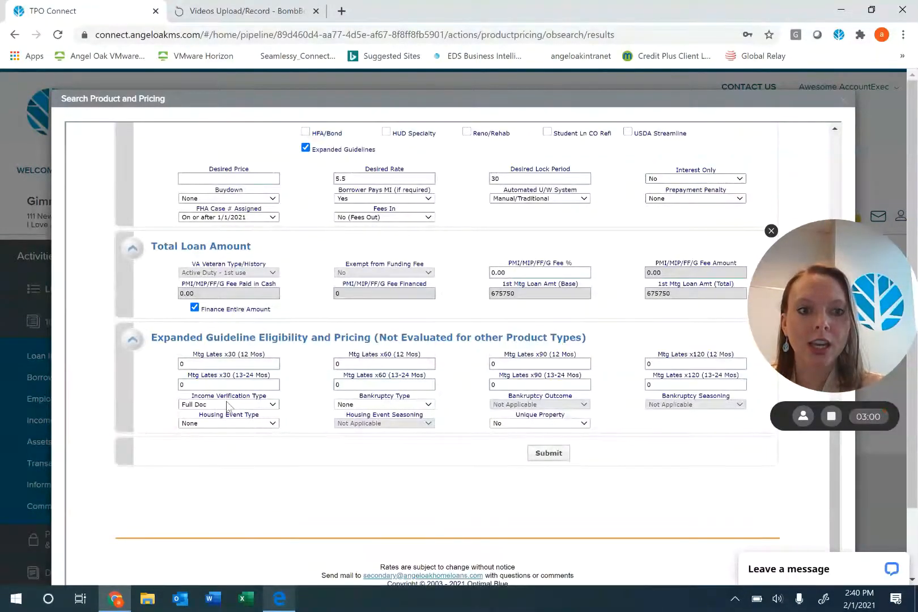
- Look up the income documentation in the QuickQual PDF in Edge and set the Income Verification Type to Personal Bank Stmt: 24 Mos
{"action": "left_click", "coordinate": [270, 404]}
{"action": "left_click", "coordinate": [269, 404]}
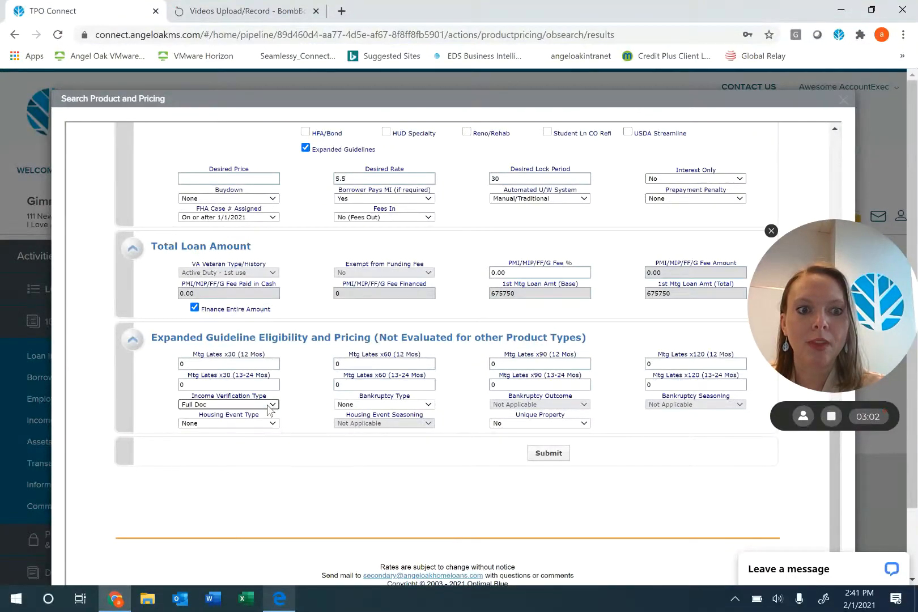
{"action": "left_click", "coordinate": [279, 604]}
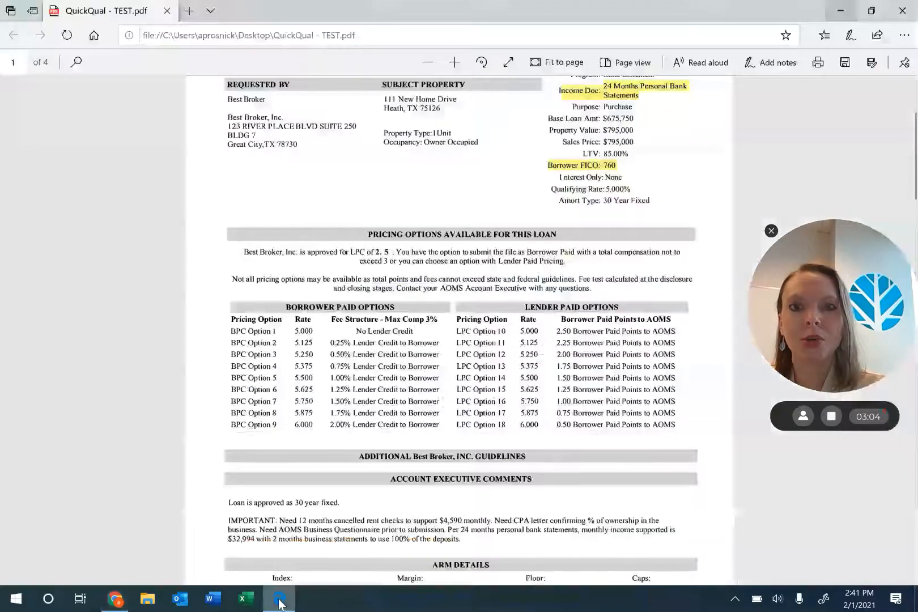
{"action": "scroll", "coordinate": [510, 227], "scroll_direction": "up", "scroll_amount": 5}
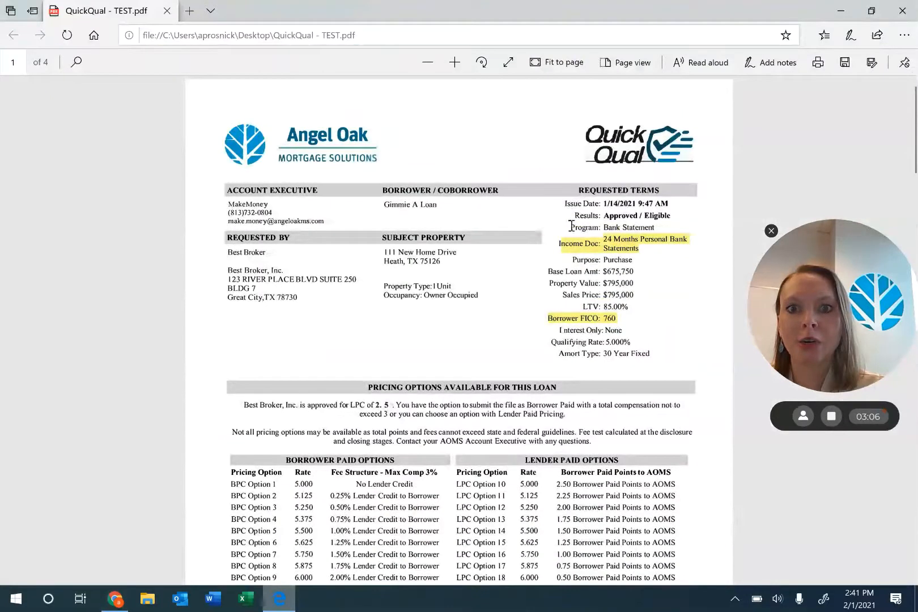
{"action": "left_click_drag", "start_coordinate": [570, 227], "coordinate": [646, 252]}
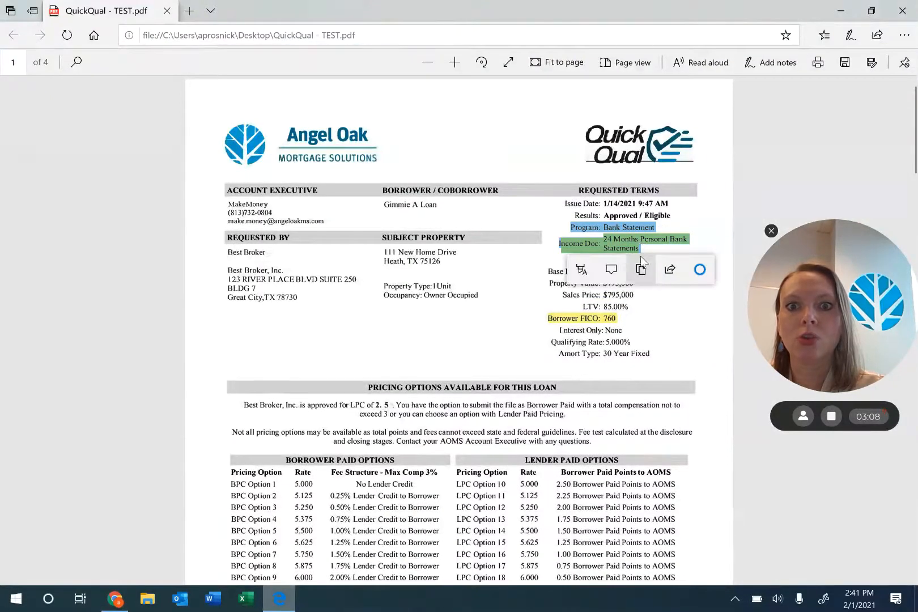
{"action": "left_click", "coordinate": [575, 233]}
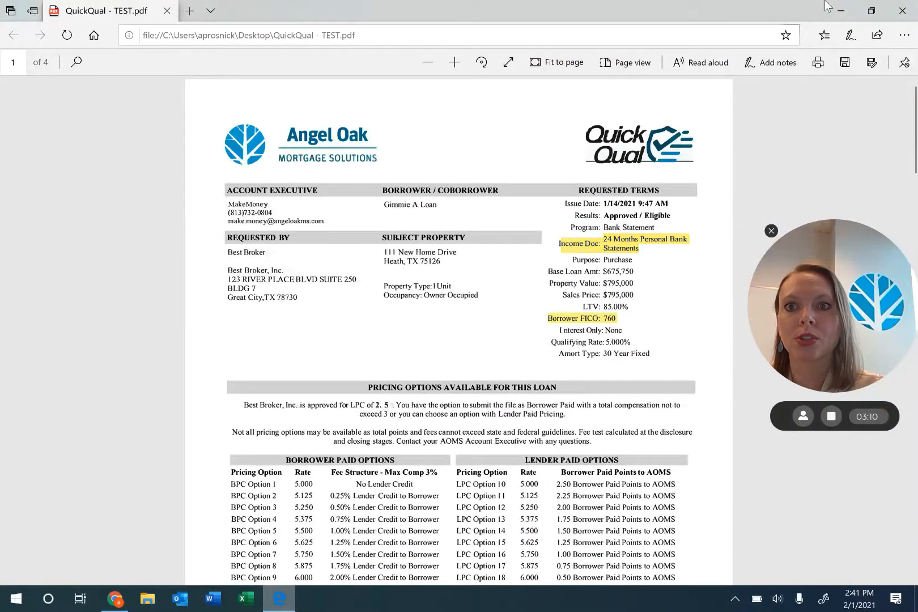
{"action": "left_click", "coordinate": [841, 11]}
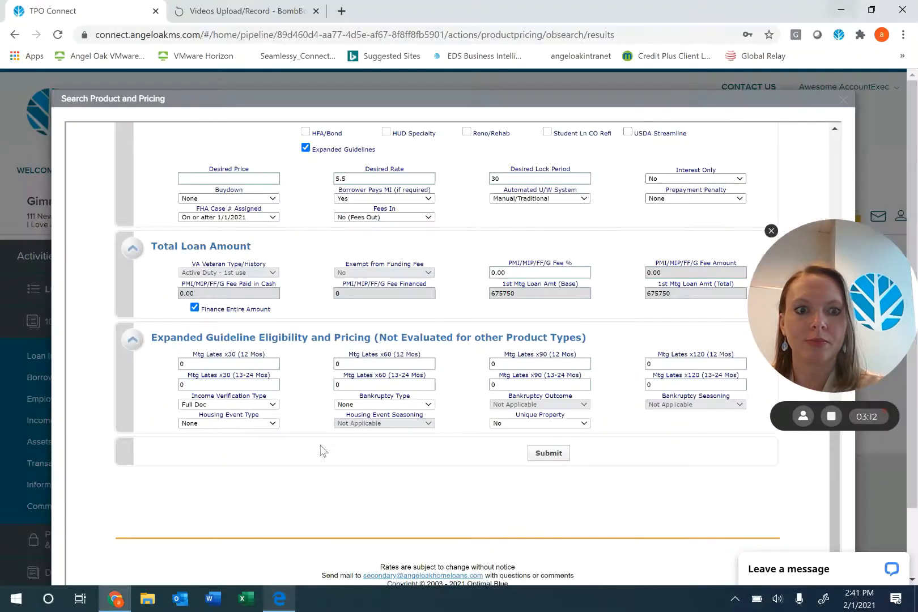
{"action": "left_click", "coordinate": [272, 406]}
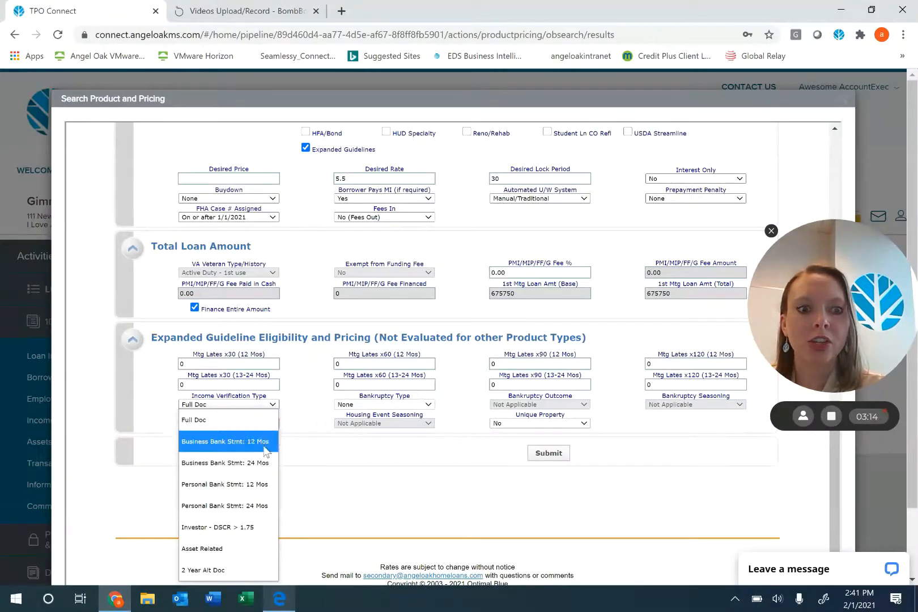
{"action": "left_click", "coordinate": [253, 506]}
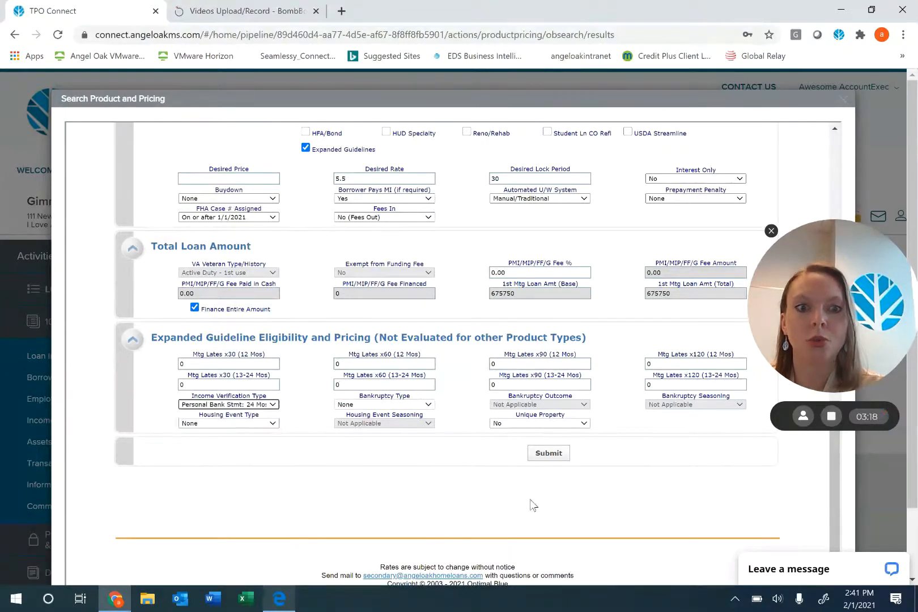
- Submit the detailed product search and review the rate and price table for the Bank Statement 30 Yr Fixed - EG product
{"action": "left_click", "coordinate": [563, 454]}
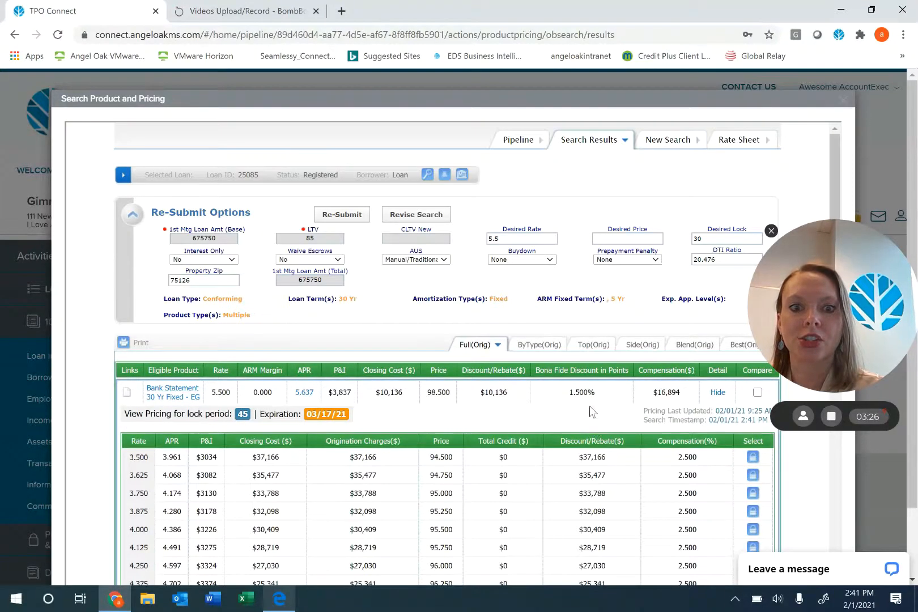
{"action": "scroll", "coordinate": [592, 384], "scroll_direction": "down", "scroll_amount": 5}
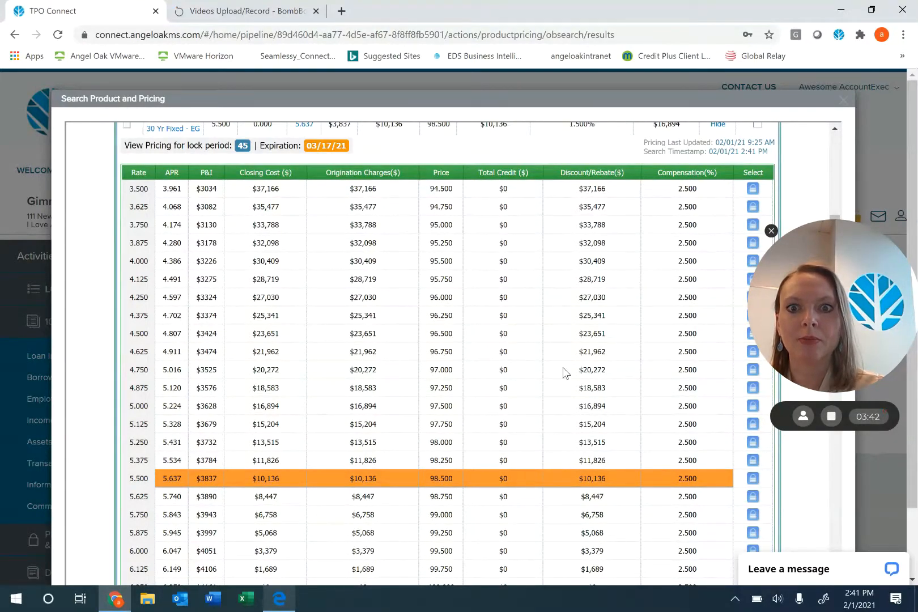
{"action": "scroll", "coordinate": [590, 385], "scroll_direction": "down", "scroll_amount": 2}
{"action": "scroll", "coordinate": [590, 392], "scroll_direction": "up", "scroll_amount": 2}
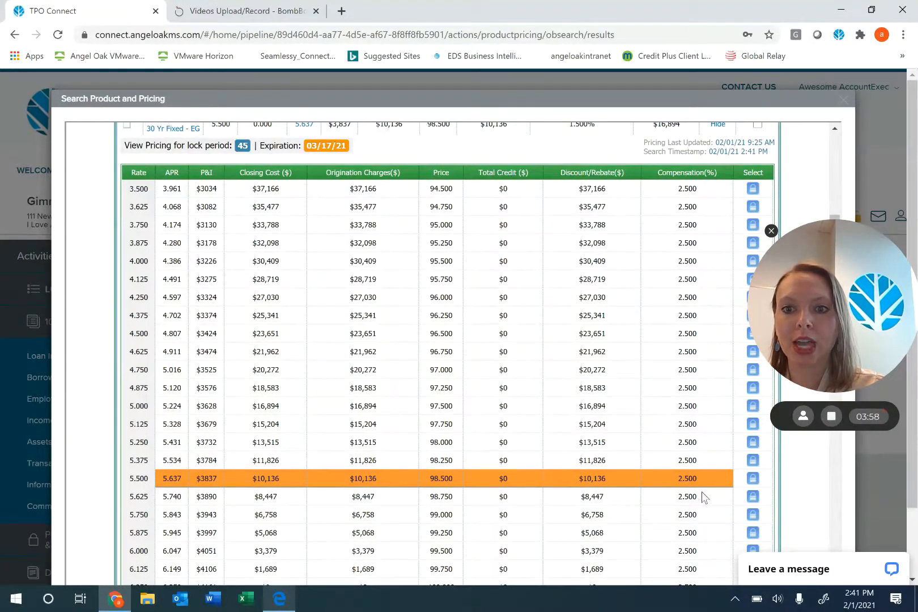
- Select the 5.500 rate of the Bank Statement 30 Yr Fixed - EG product and submit a lock request for it
{"action": "left_click", "coordinate": [753, 479]}
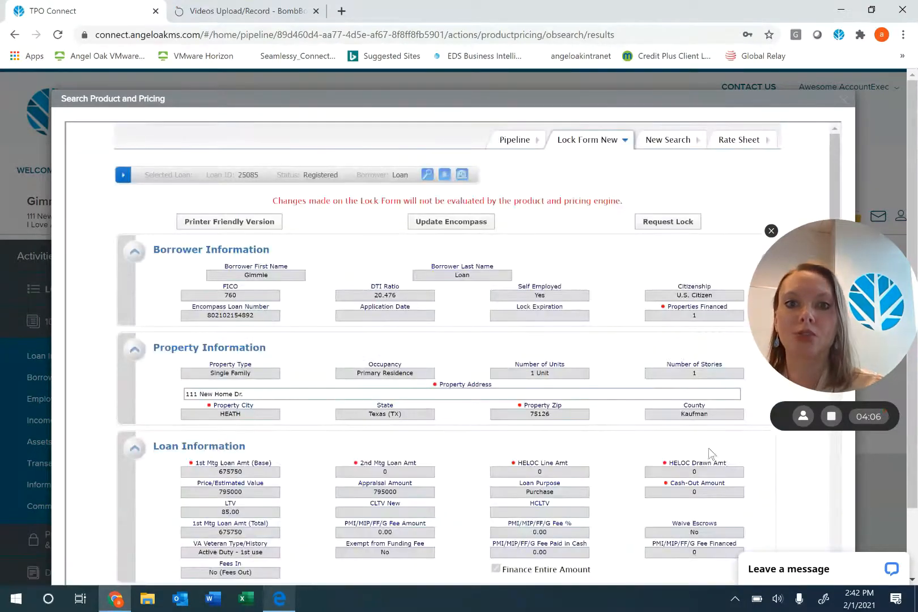
{"action": "left_click", "coordinate": [686, 224]}
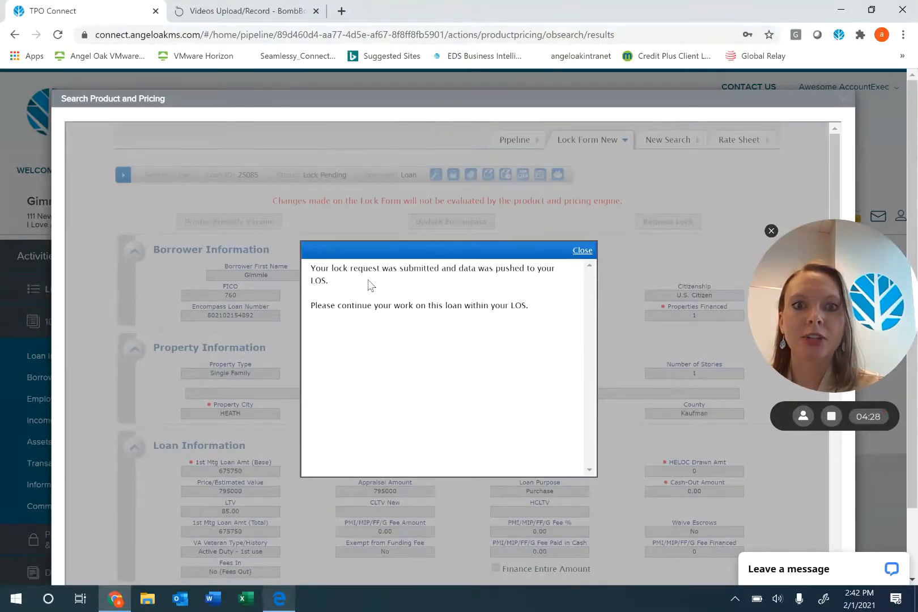
{"action": "left_click", "coordinate": [582, 250]}
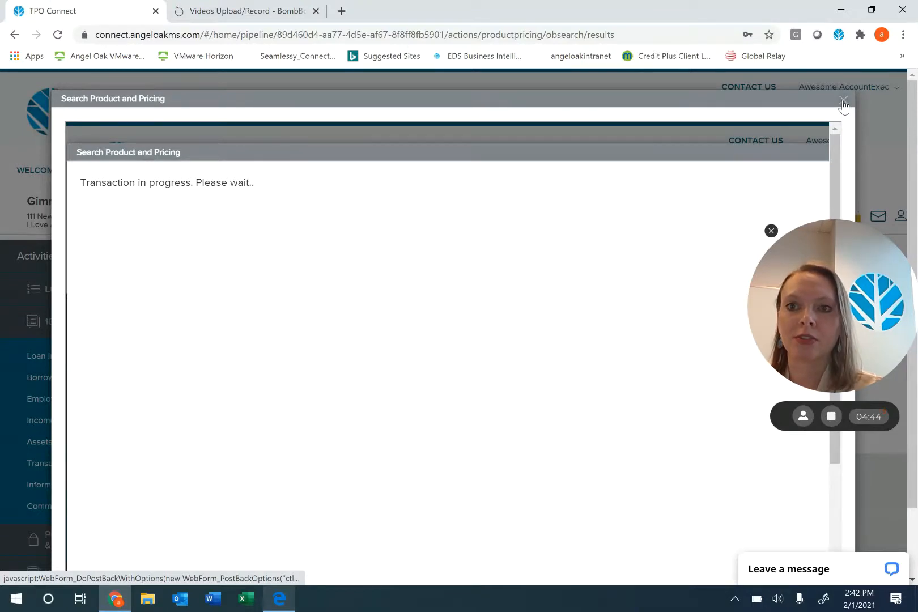
- Close the product and pricing search and review the loan's Product & Lock Details
{"action": "left_click", "coordinate": [844, 100]}
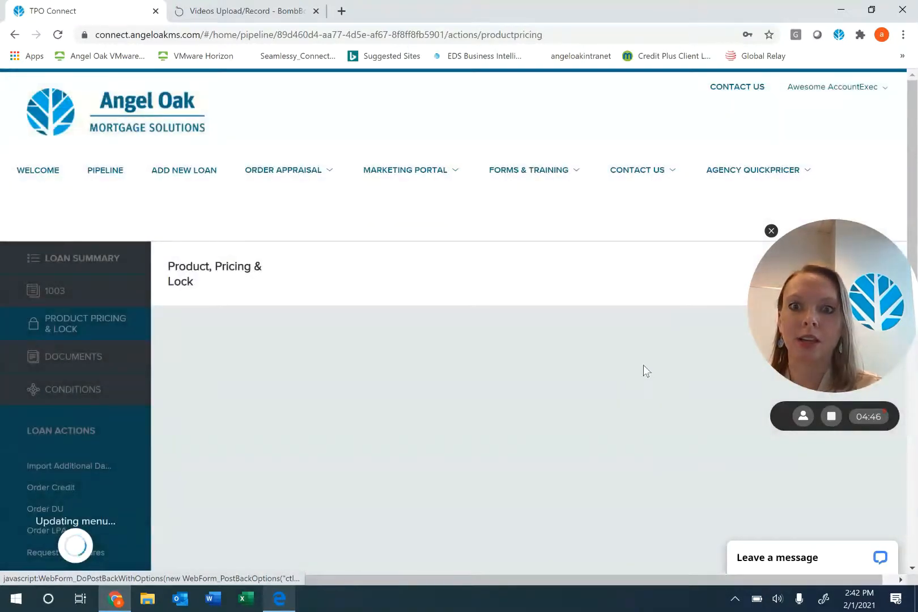
{"action": "scroll", "coordinate": [643, 355], "scroll_direction": "down", "scroll_amount": 5}
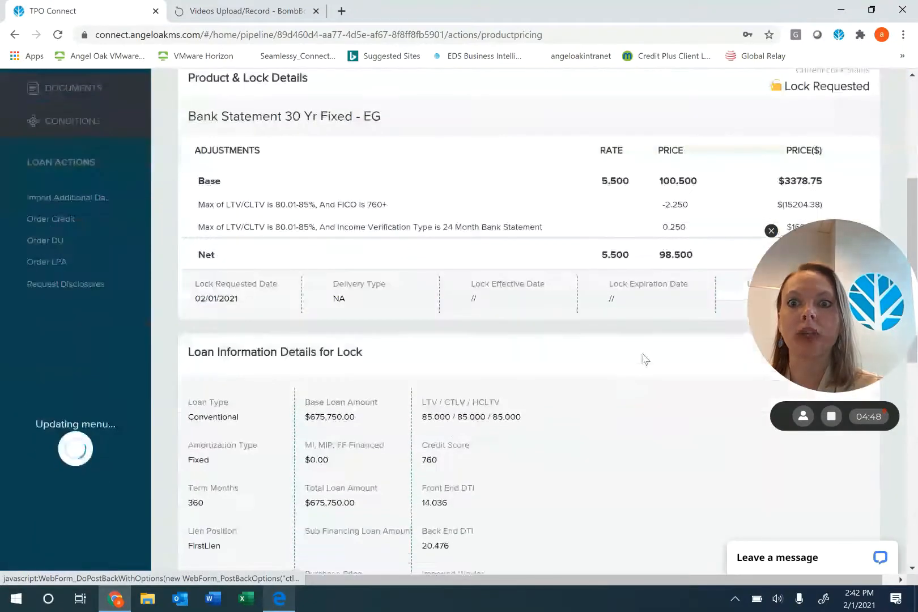
{"action": "scroll", "coordinate": [634, 226], "scroll_direction": "up", "scroll_amount": 2}
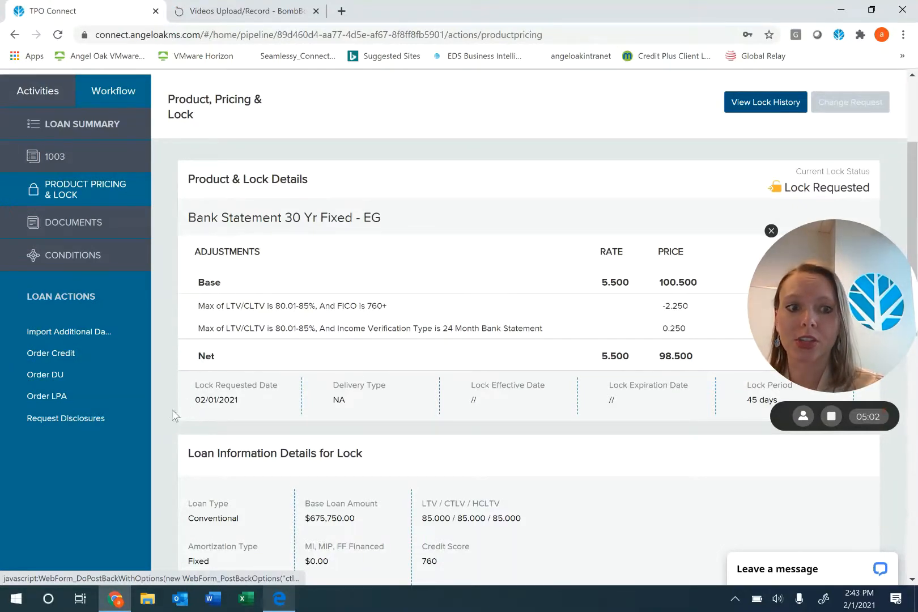
- Start a disclosure request as Non Agency, require initial loan estimate approval with "Yes, Send for me to review", and continue to the loan fees
{"action": "left_click", "coordinate": [86, 423]}
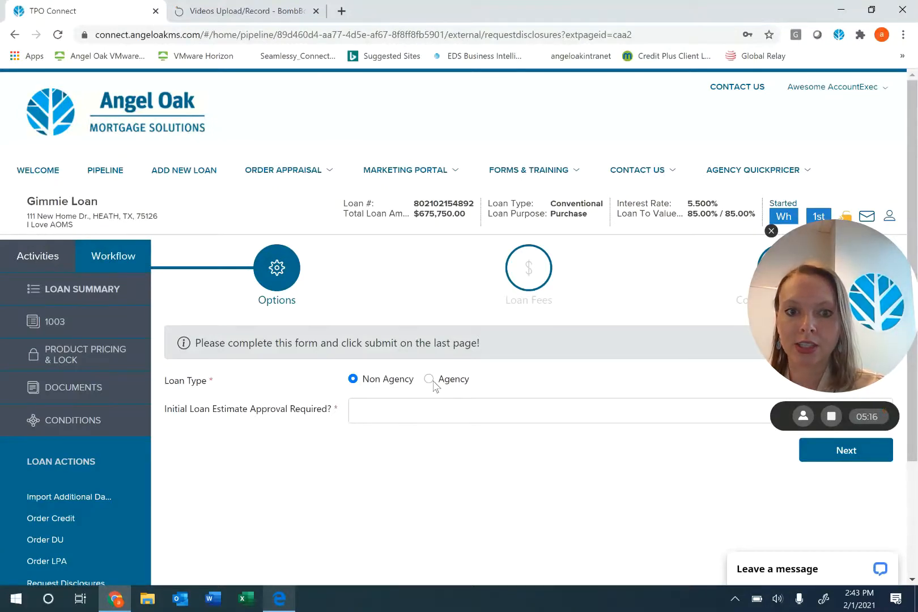
{"action": "scroll", "coordinate": [423, 383], "scroll_direction": "down", "scroll_amount": 1}
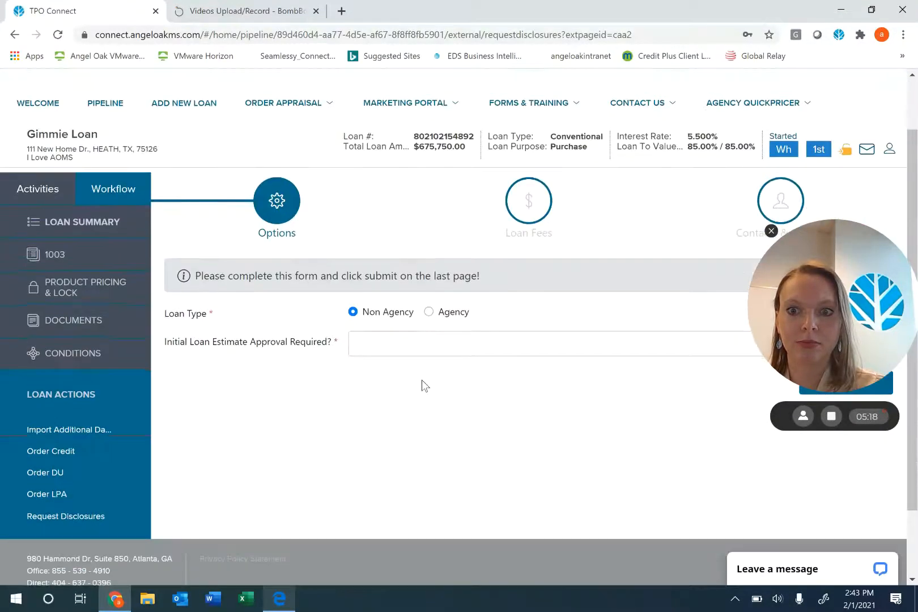
{"action": "scroll", "coordinate": [423, 383], "scroll_direction": "up", "scroll_amount": 1}
{"action": "left_click", "coordinate": [416, 404]}
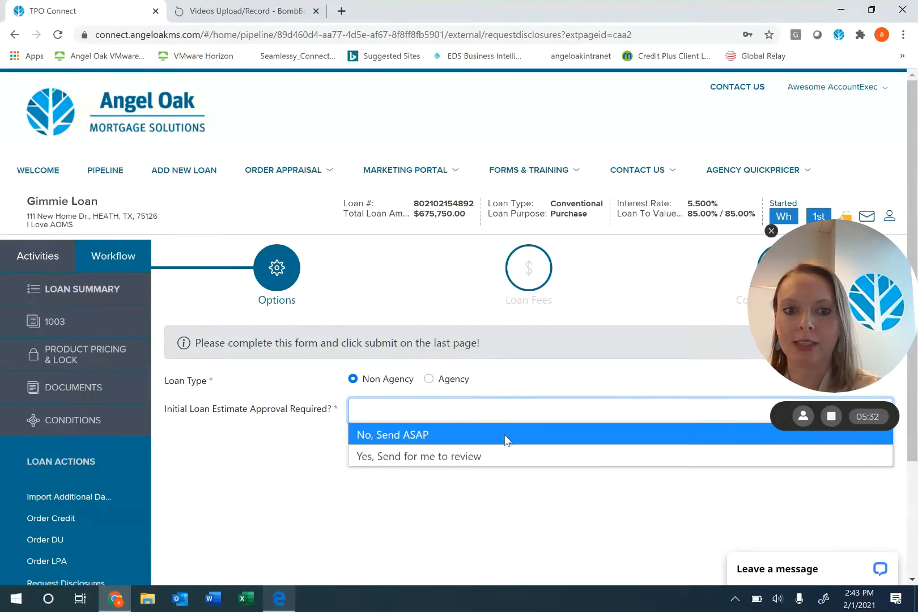
{"action": "left_click", "coordinate": [504, 457]}
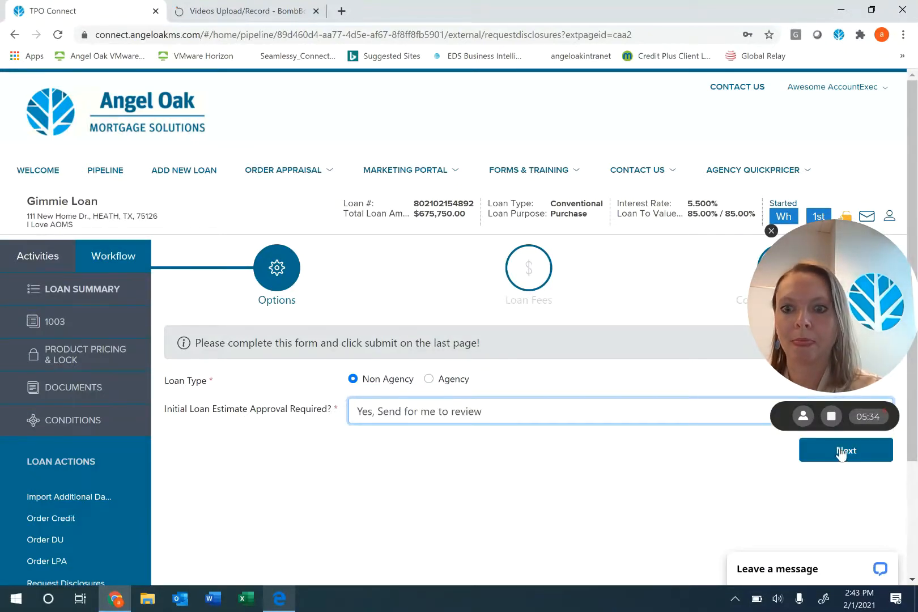
{"action": "left_click", "coordinate": [841, 452]}
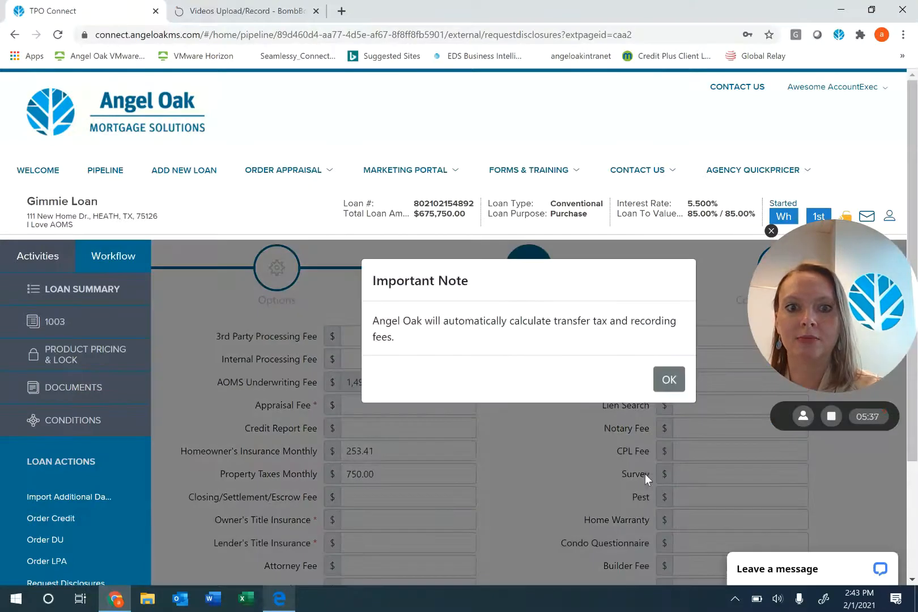
{"action": "left_click", "coordinate": [670, 380]}
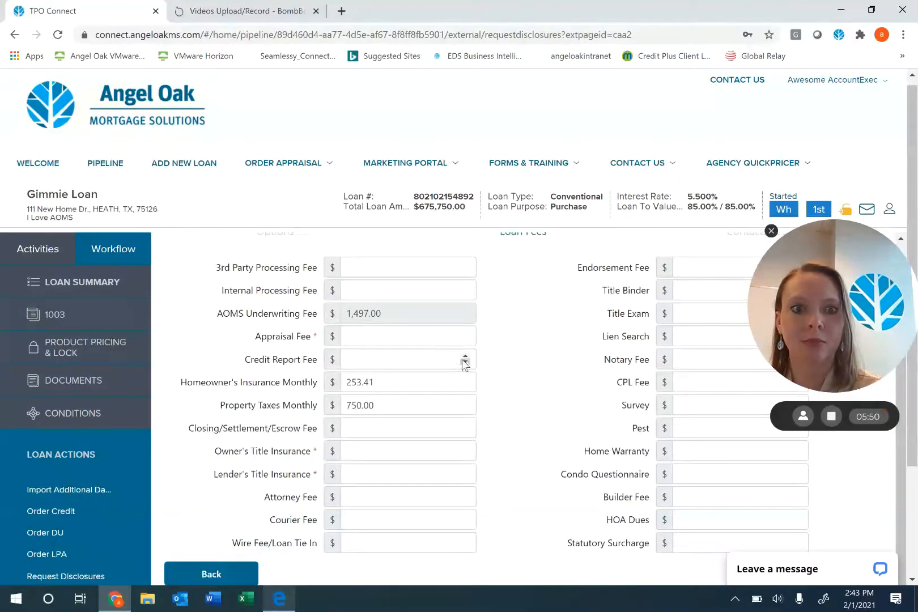
- Enter an appraisal fee of 600.00 and 500.00 each for the owner's and lender's title insurance
{"action": "left_click", "coordinate": [434, 342]}
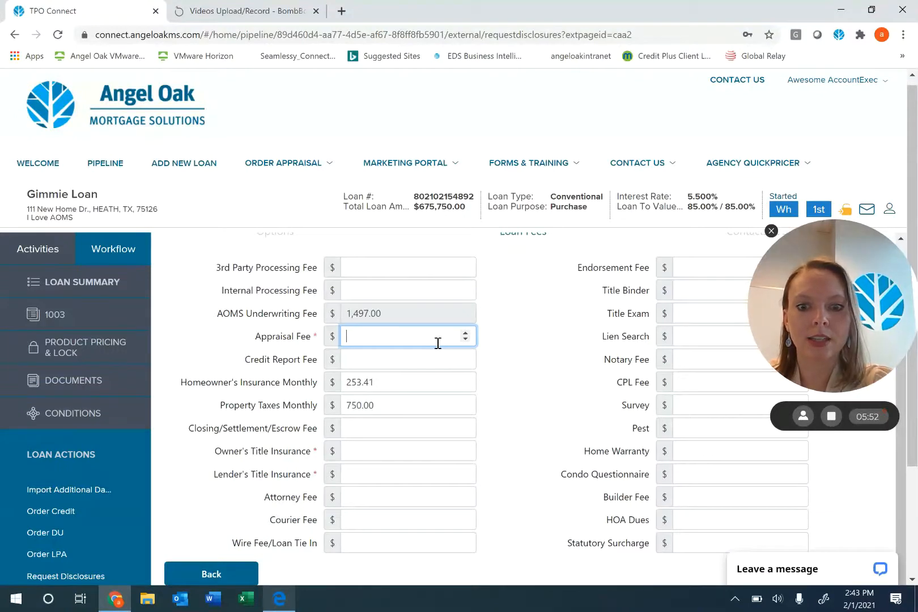
{"action": "type", "text": "600.00"}
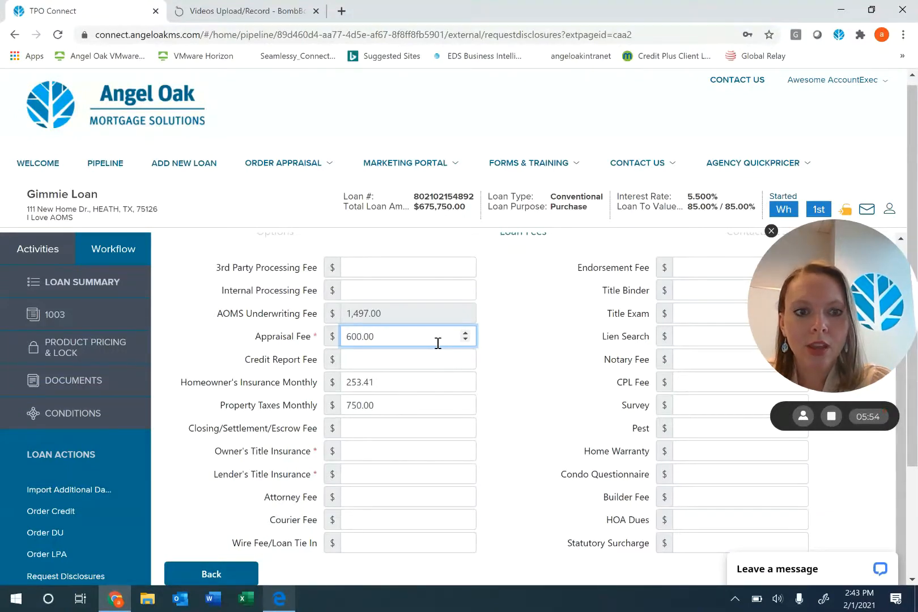
{"action": "left_click", "coordinate": [429, 449]}
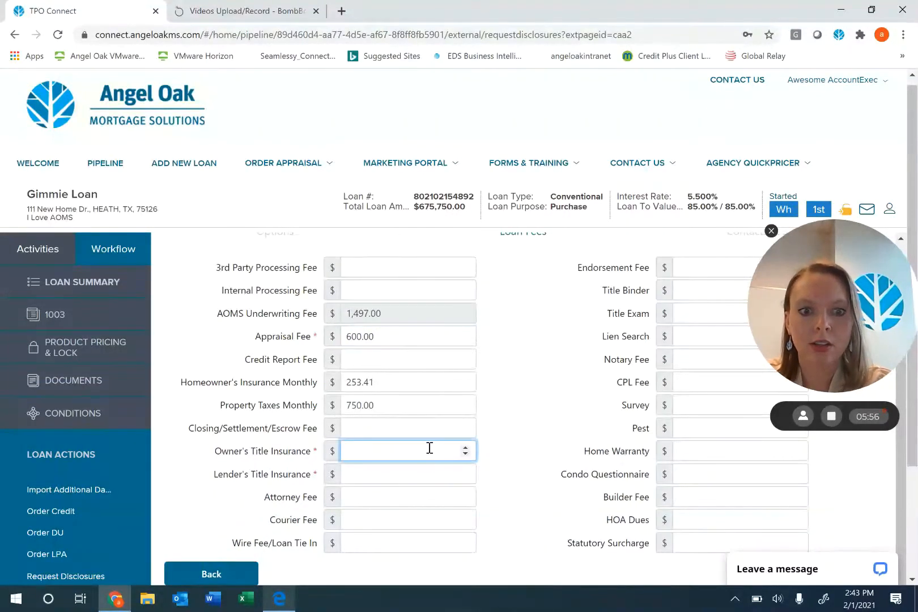
{"action": "type", "text": "500.00"}
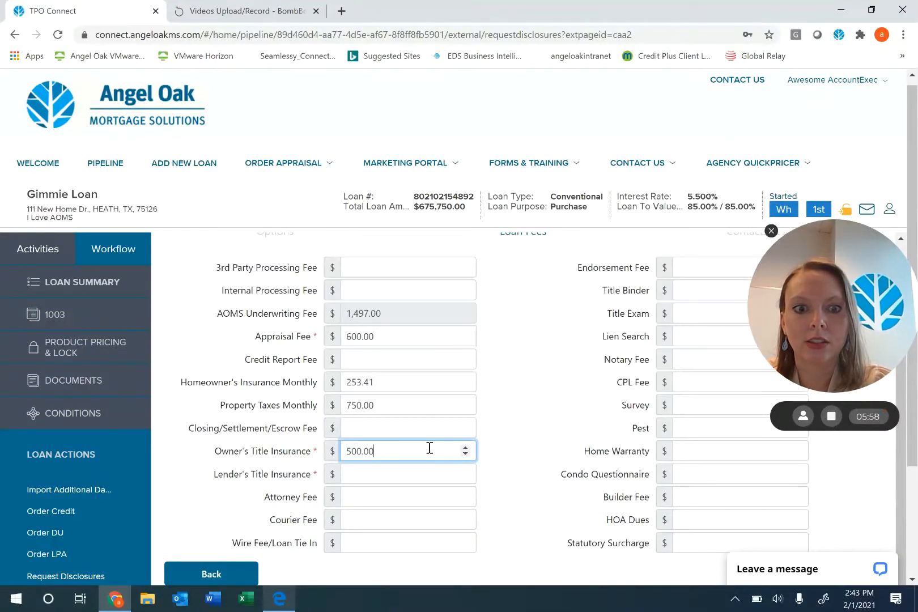
{"action": "left_click", "coordinate": [419, 476]}
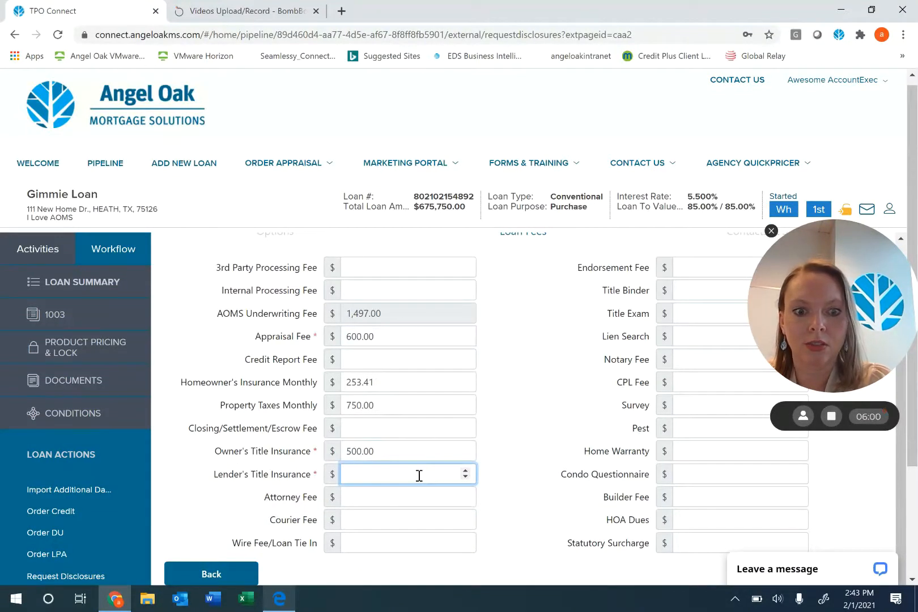
{"action": "type", "text": "500.00"}
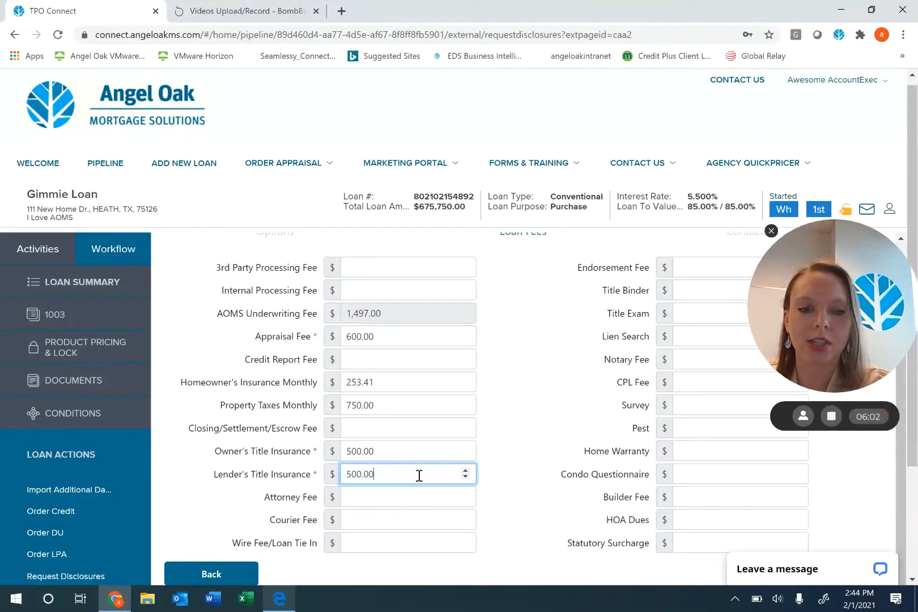
- Set the notary fee to 150.00 and proceed to the Contacts & Submit page of the disclosure request
{"action": "left_click", "coordinate": [698, 358]}
{"action": "type", "text": "150.00"}
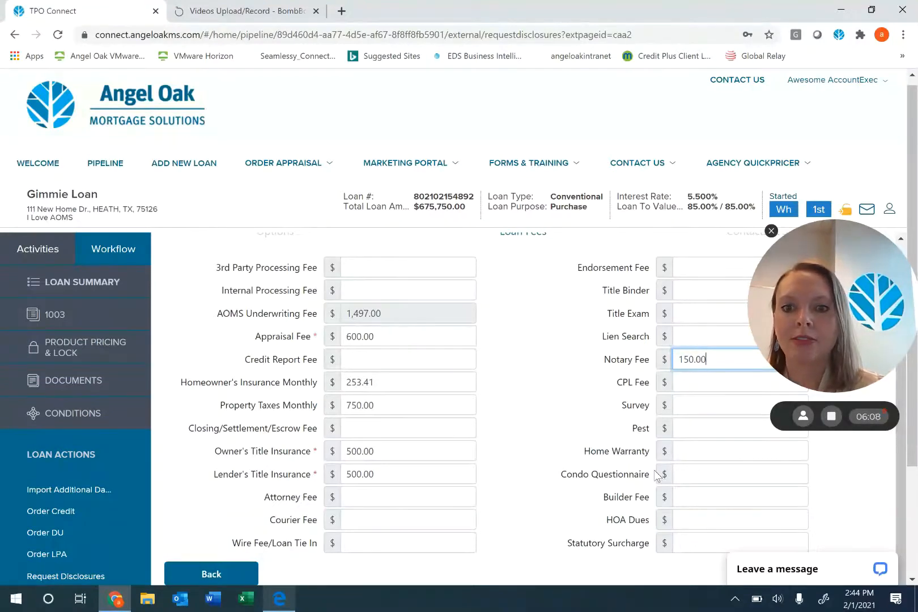
{"action": "scroll", "coordinate": [673, 461], "scroll_direction": "down", "scroll_amount": 3}
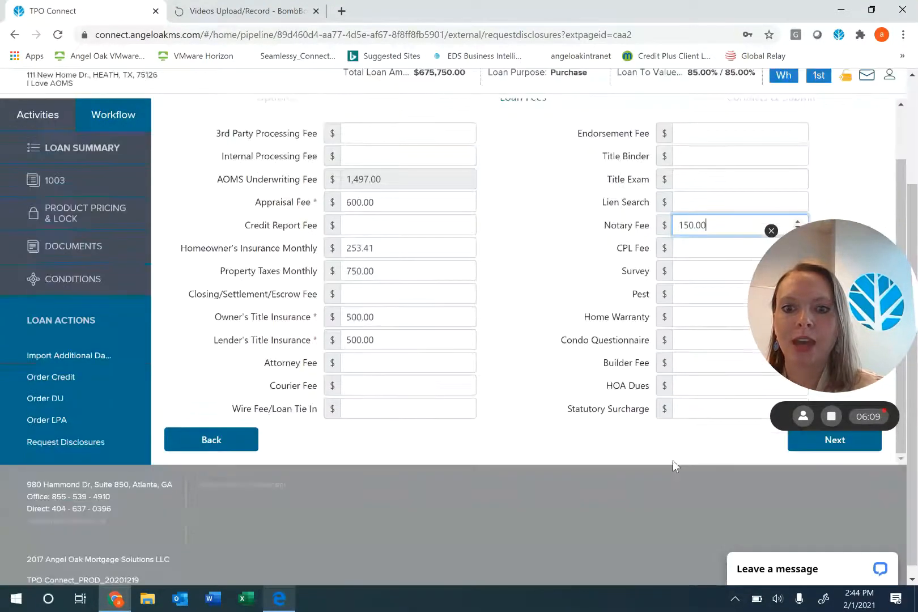
{"action": "left_click", "coordinate": [813, 447]}
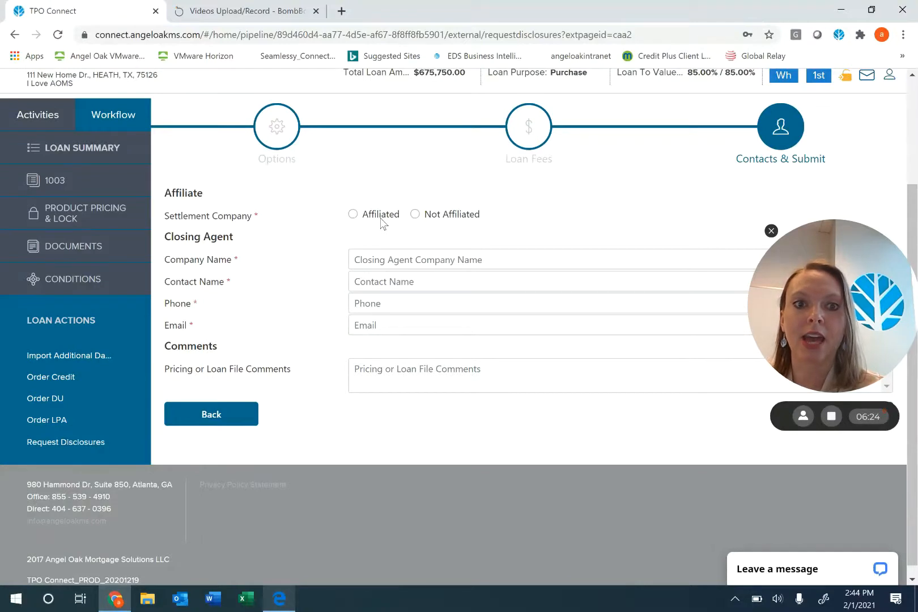
- Mark the settlement company as Not Affiliated and fill in the closing agent's company "Some Company", contact name, phone and email
{"action": "left_click", "coordinate": [446, 215]}
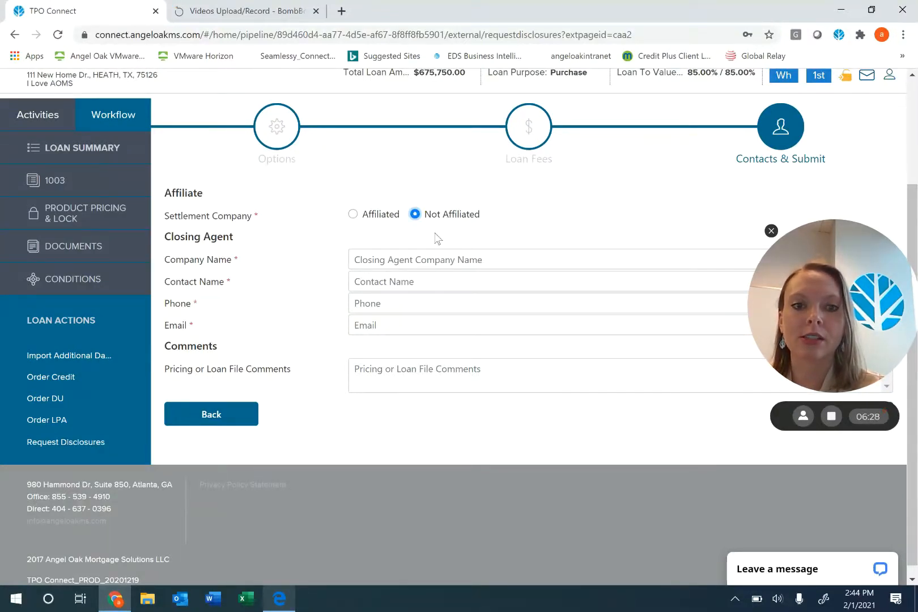
{"action": "left_click", "coordinate": [418, 263]}
{"action": "left_click", "coordinate": [417, 282]}
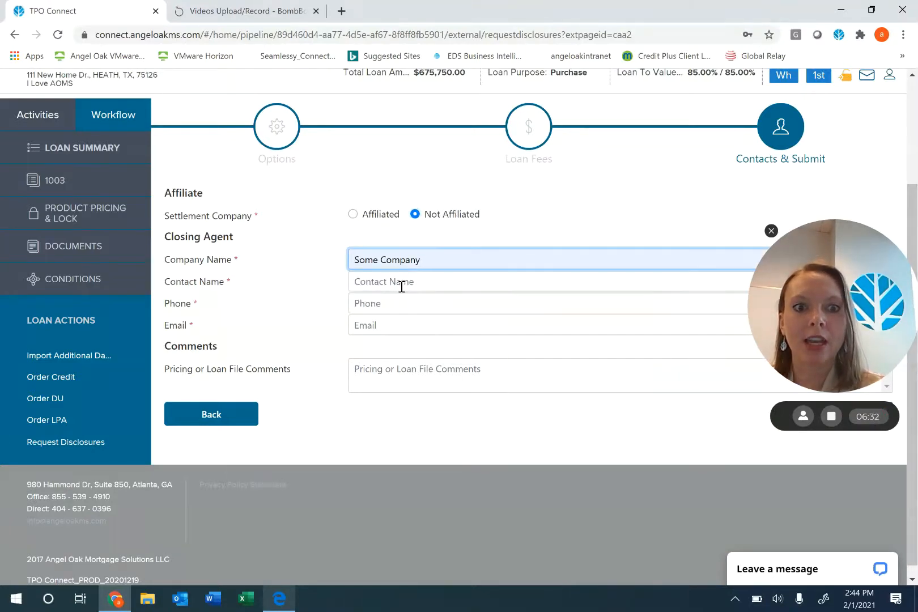
{"action": "left_click", "coordinate": [400, 283]}
{"action": "left_click", "coordinate": [397, 307]}
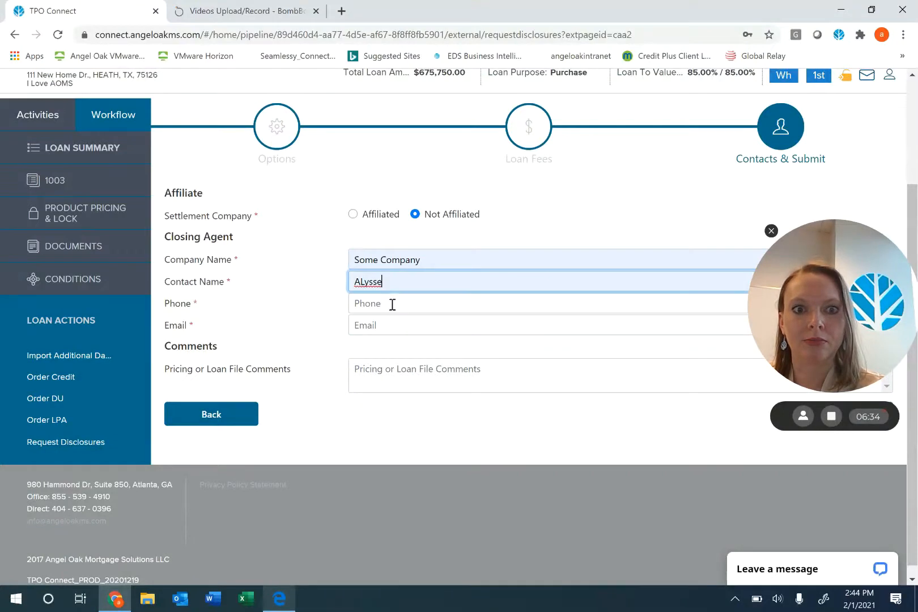
{"action": "left_click", "coordinate": [392, 304]}
{"action": "left_click", "coordinate": [381, 339]}
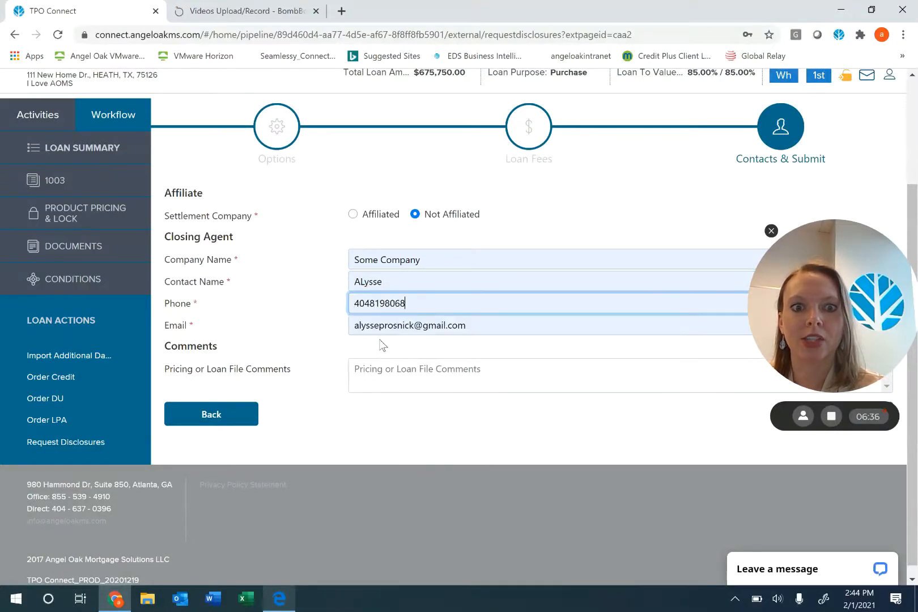
- Enter the pricing or loan file comment "Some Fee $35" and submit the disclosure request
{"action": "left_click", "coordinate": [407, 372]}
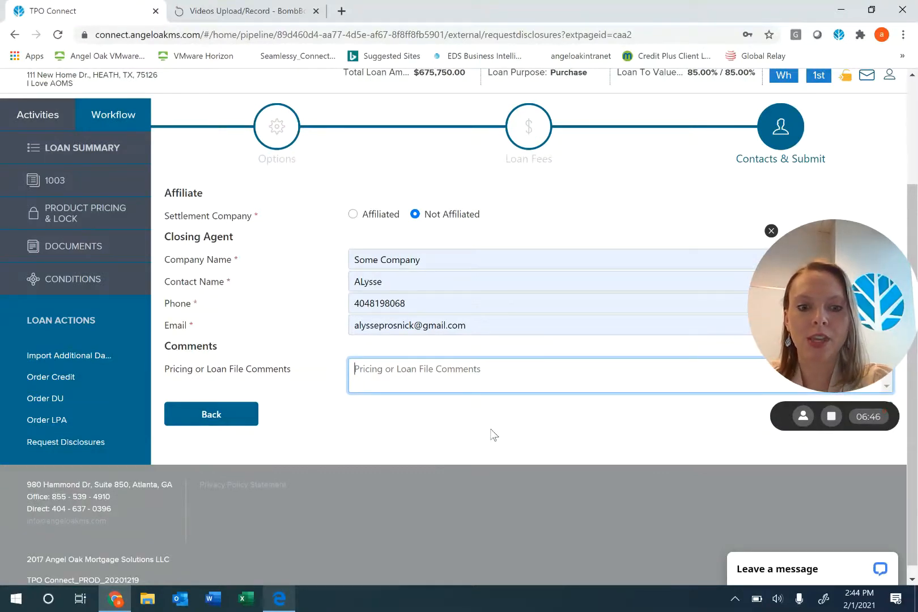
{"action": "type", "text": "Some"}
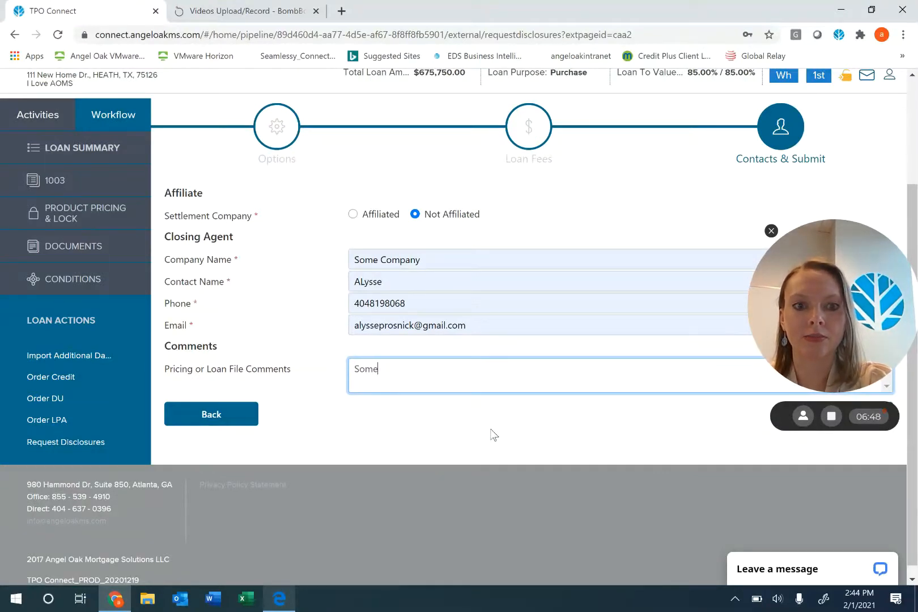
{"action": "type", "text": "35"}
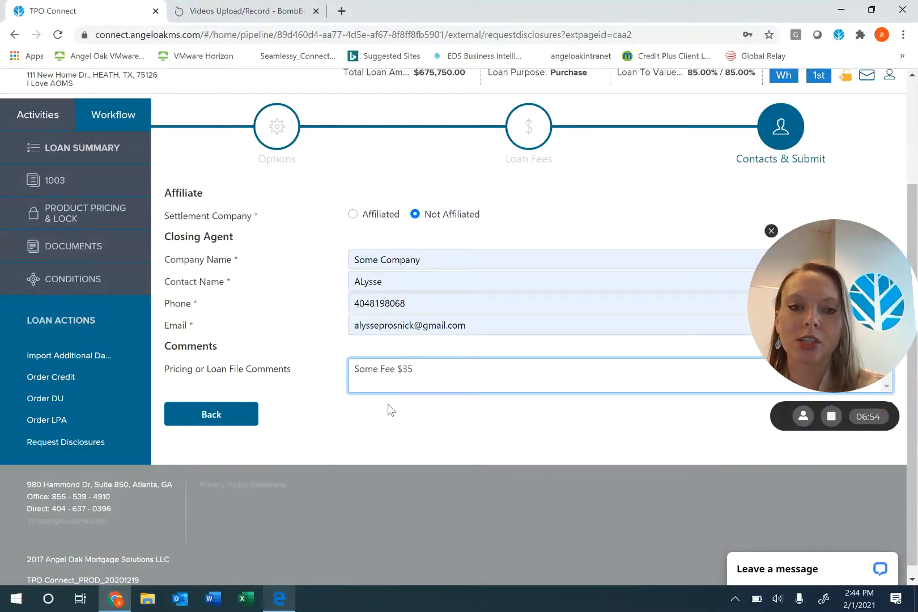
{"action": "scroll", "coordinate": [371, 433], "scroll_direction": "up", "scroll_amount": 3}
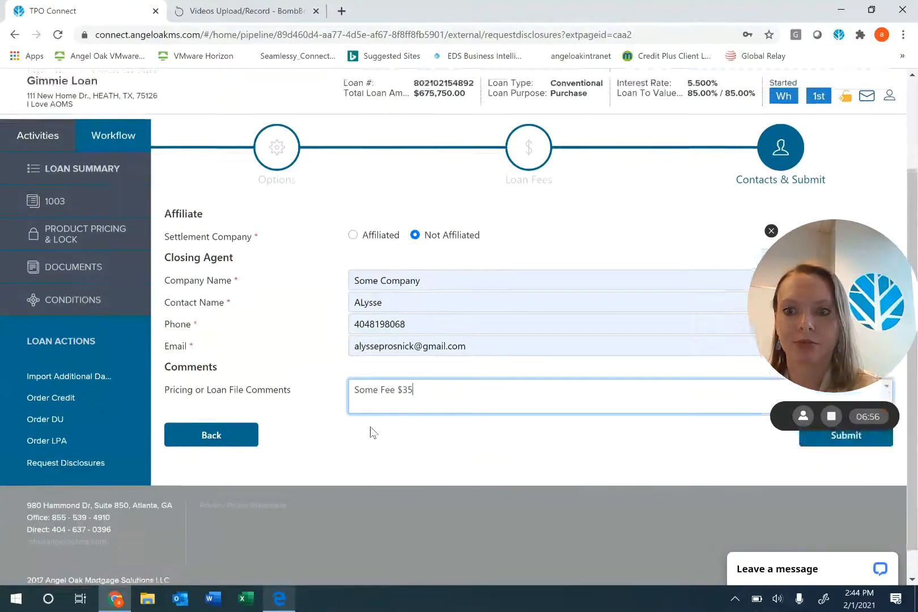
{"action": "scroll", "coordinate": [595, 486], "scroll_direction": "down", "scroll_amount": 1}
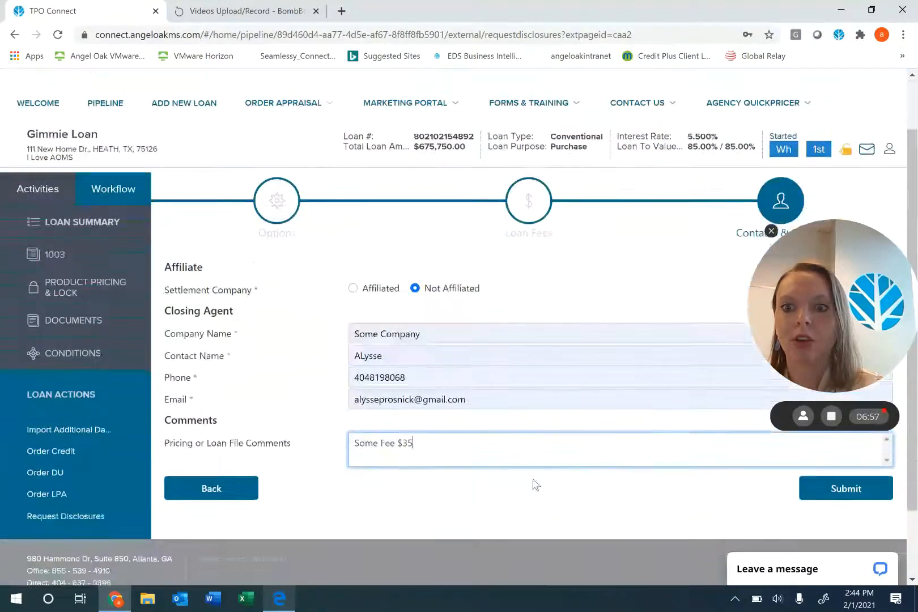
{"action": "left_click", "coordinate": [828, 495]}
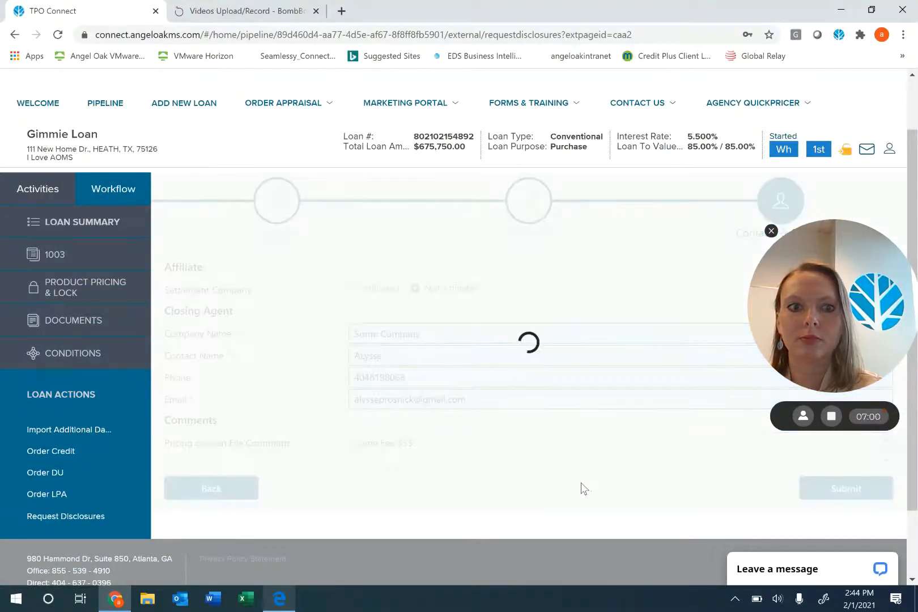